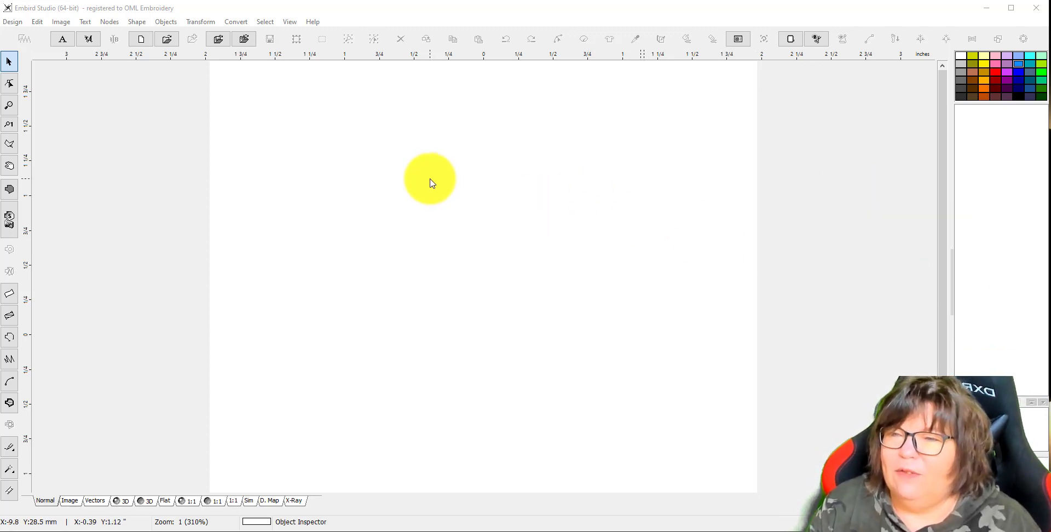
# Step: Import the image Puzzle template.PNG as the background and scale it to fit the current hoop
pyautogui.click(429, 179)
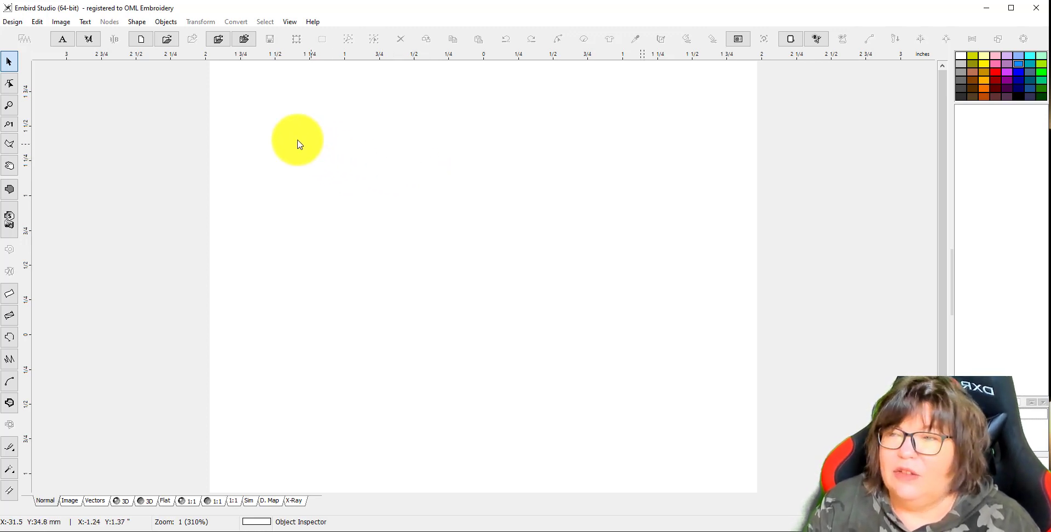
pyautogui.click(62, 23)
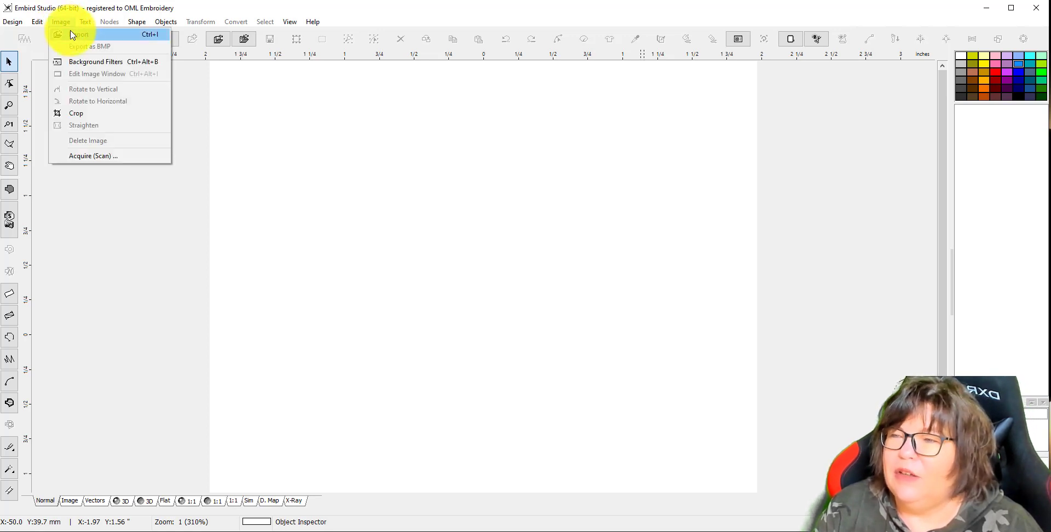
pyautogui.click(81, 35)
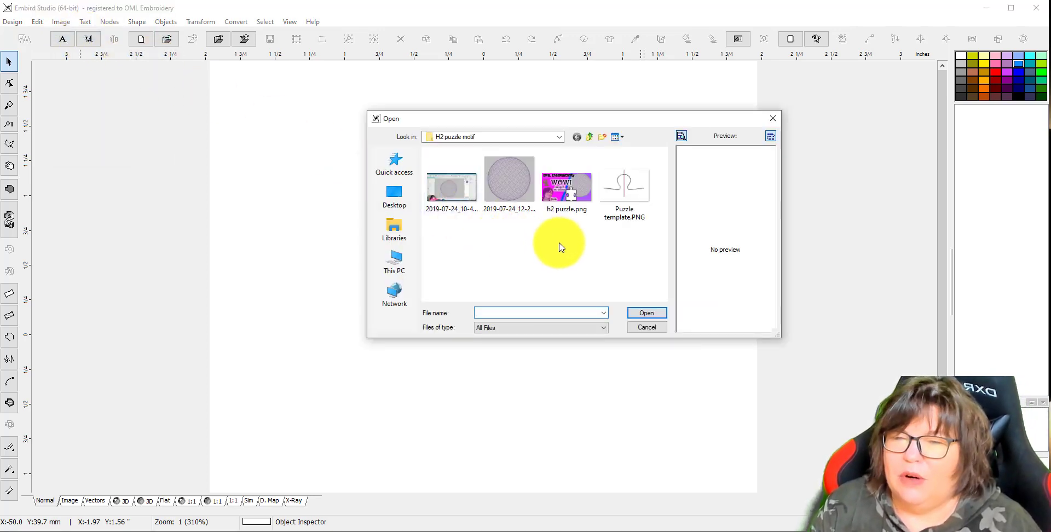
pyautogui.click(628, 216)
pyautogui.click(649, 313)
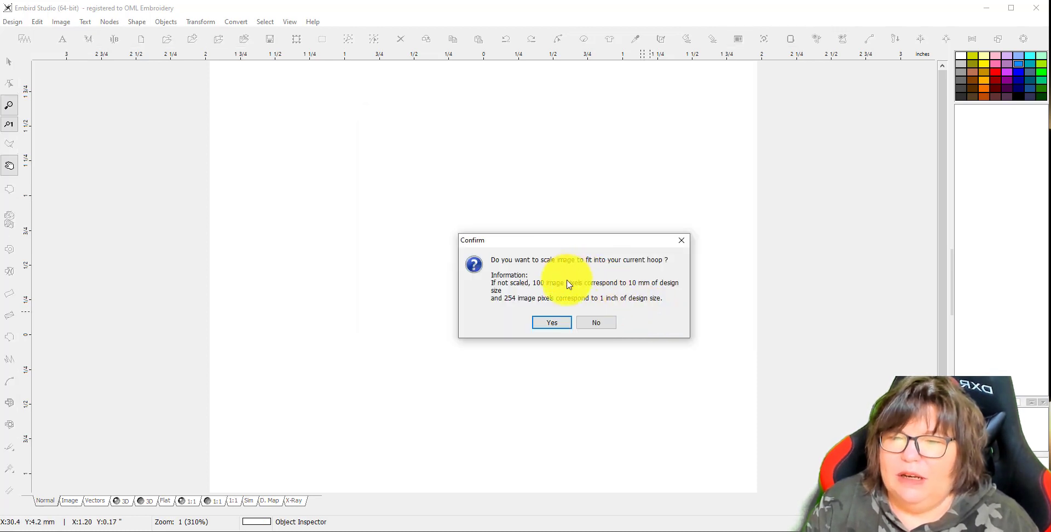
pyautogui.click(552, 323)
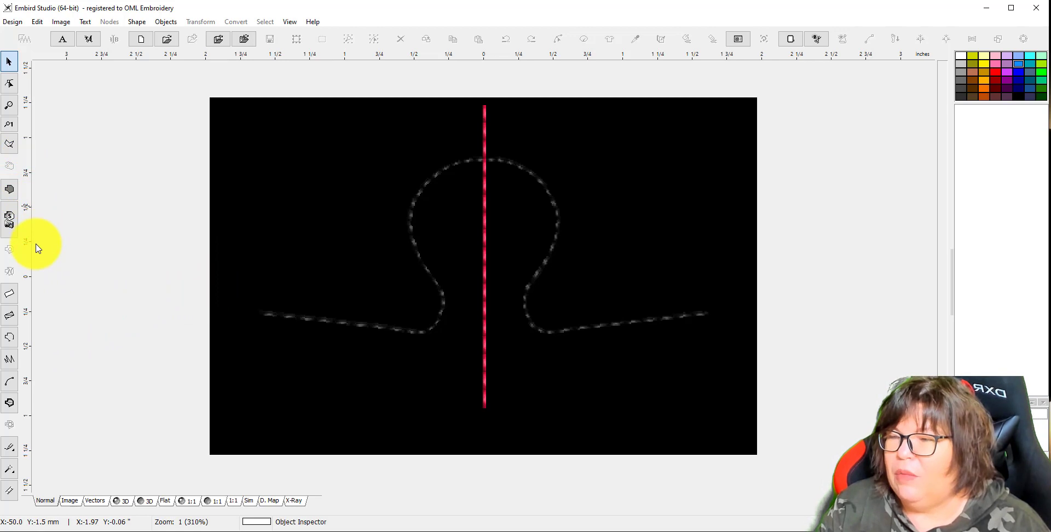
# Step: Trace the template's left half as a single-stitch outline object, about 40 by 32 mm, ending on the red centre line and curving its segments
pyautogui.click(12, 339)
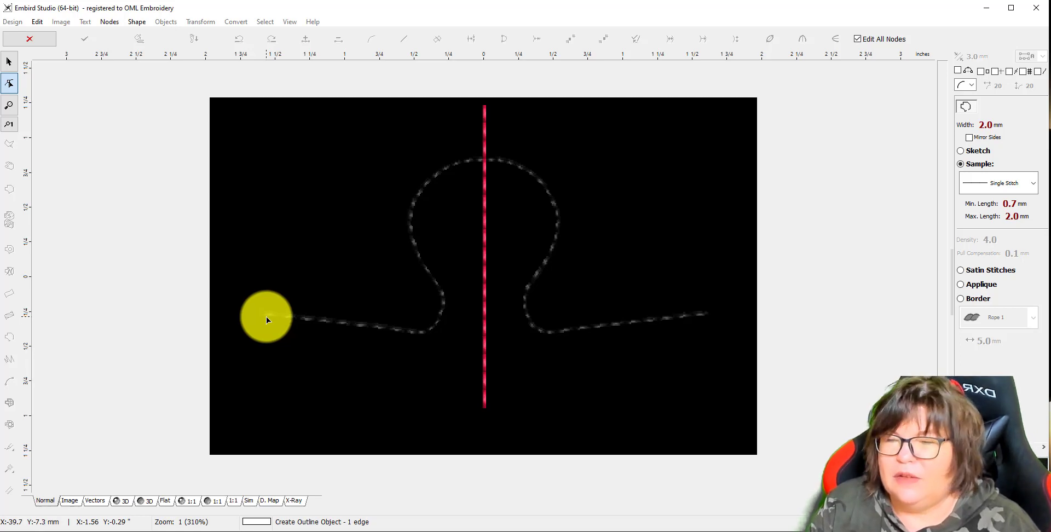
pyautogui.click(267, 315)
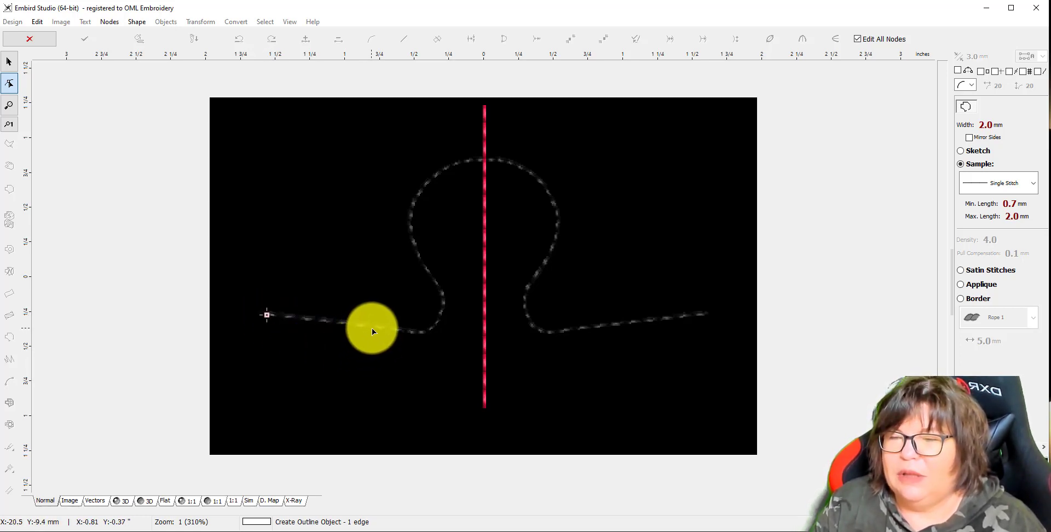
pyautogui.click(372, 329)
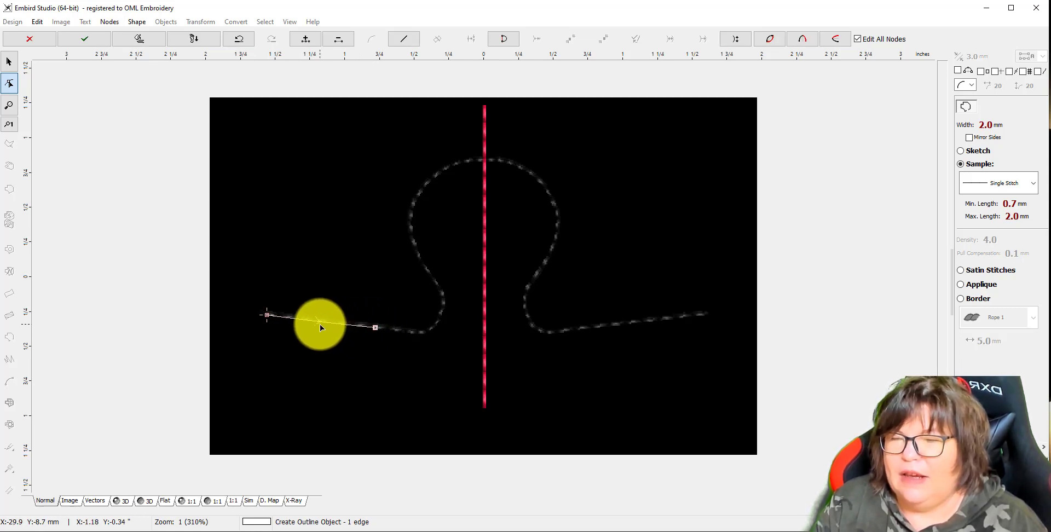
pyautogui.moveTo(320, 321)
pyautogui.mouseDown()
pyautogui.moveTo(328, 241)
pyautogui.moveTo(307, 385)
pyautogui.moveTo(319, 206)
pyautogui.moveTo(305, 333)
pyautogui.moveTo(320, 322)
pyautogui.mouseUp()
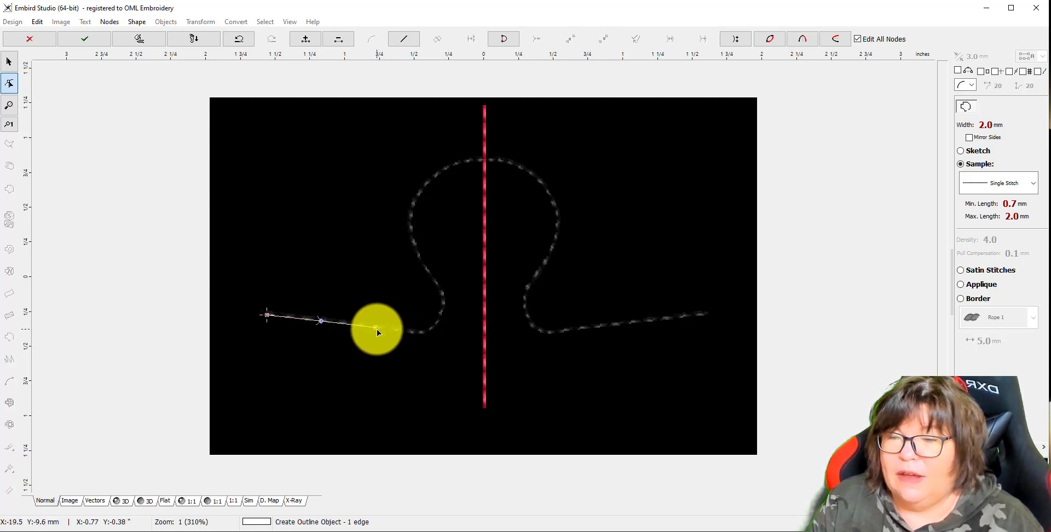
pyautogui.click(442, 308)
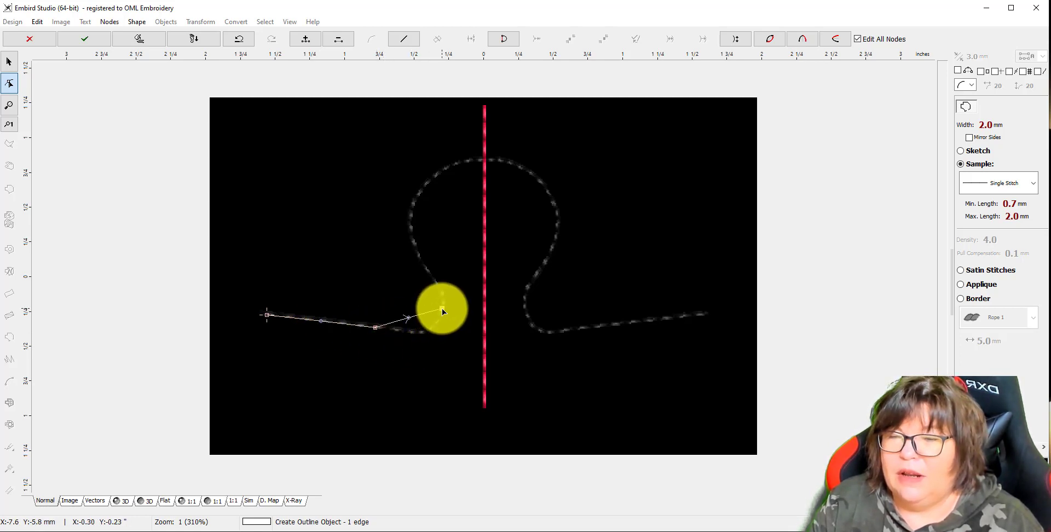
pyautogui.click(414, 245)
pyautogui.click(483, 160)
pyautogui.moveTo(449, 205); pyautogui.dragTo(423, 185)
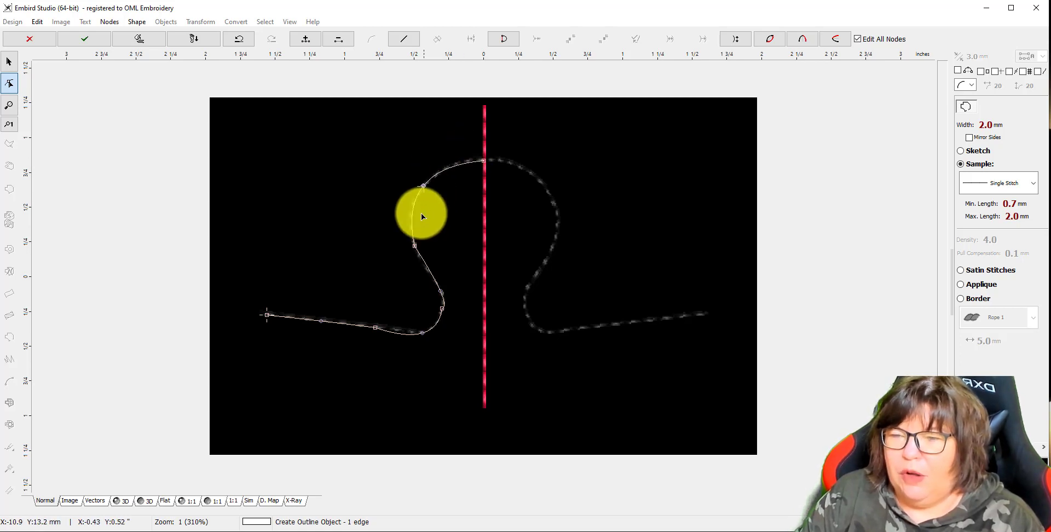
# Step: Fine-tune the nodes around the neck and lower curve of the traced outline to follow the template, and finish the object
pyautogui.moveTo(416, 245); pyautogui.dragTo(382, 233)
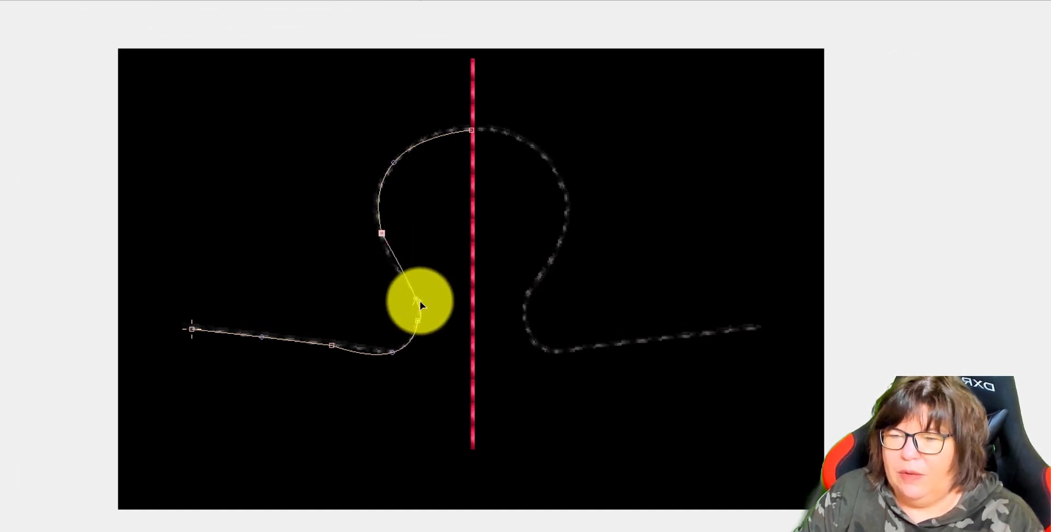
pyautogui.moveTo(419, 322)
pyautogui.mouseDown()
pyautogui.moveTo(420, 339)
pyautogui.moveTo(413, 328)
pyautogui.mouseUp()
pyautogui.moveTo(418, 294)
pyautogui.mouseDown()
pyautogui.moveTo(404, 274)
pyautogui.moveTo(387, 278)
pyautogui.moveTo(409, 267)
pyautogui.moveTo(427, 304)
pyautogui.moveTo(410, 277)
pyautogui.moveTo(419, 295)
pyautogui.mouseUp()
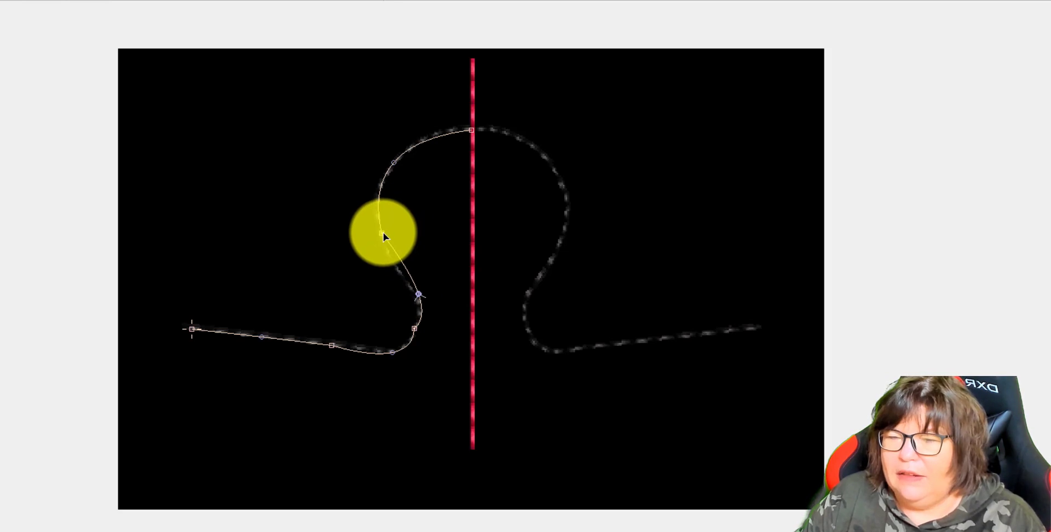
pyautogui.moveTo(382, 234); pyautogui.dragTo(379, 239)
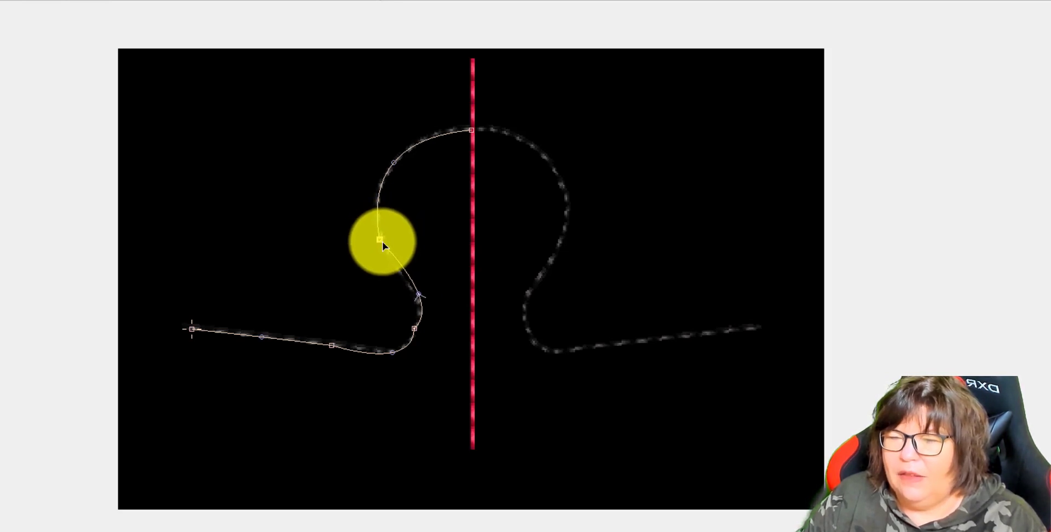
pyautogui.click(414, 295)
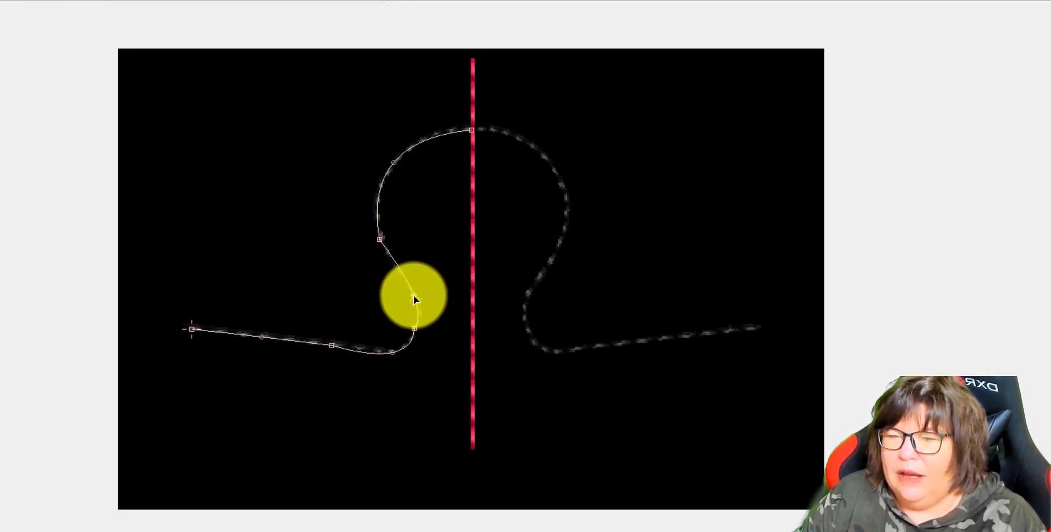
pyautogui.moveTo(415, 330); pyautogui.dragTo(415, 334)
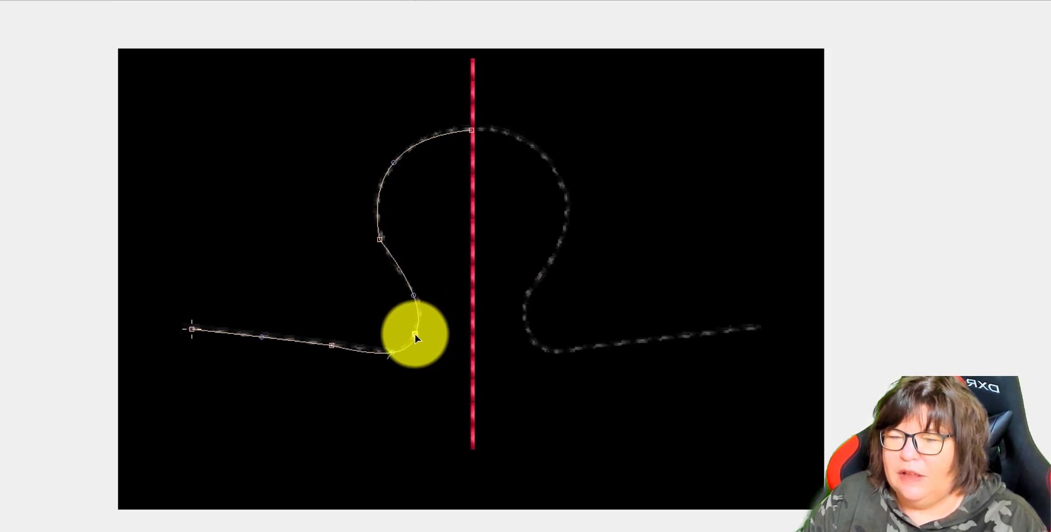
pyautogui.click(389, 353)
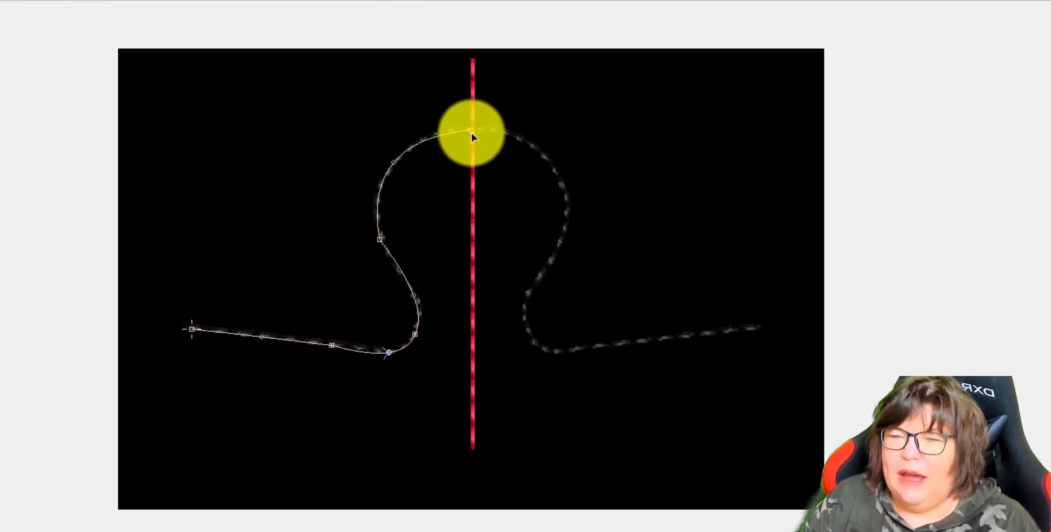
pyautogui.click(381, 240)
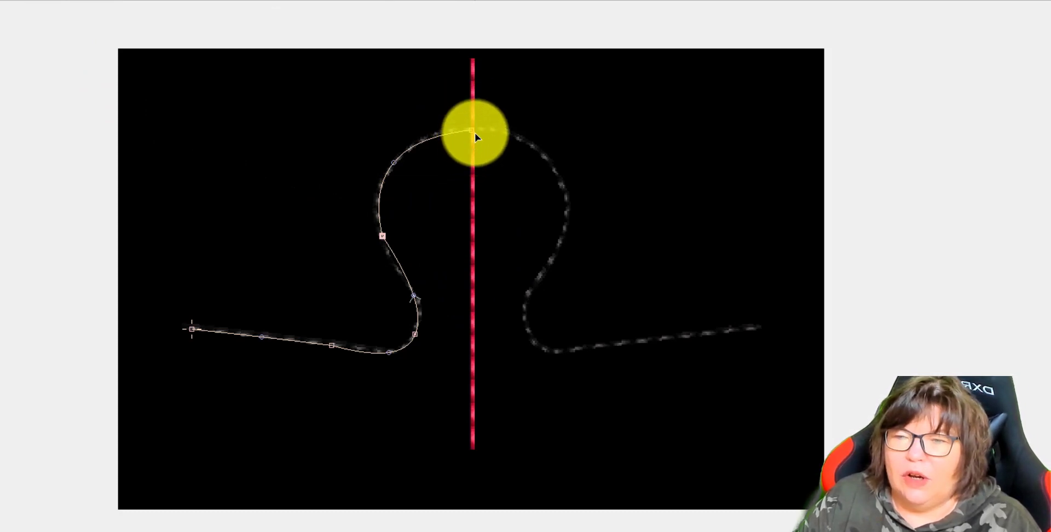
pyautogui.click(33, 2)
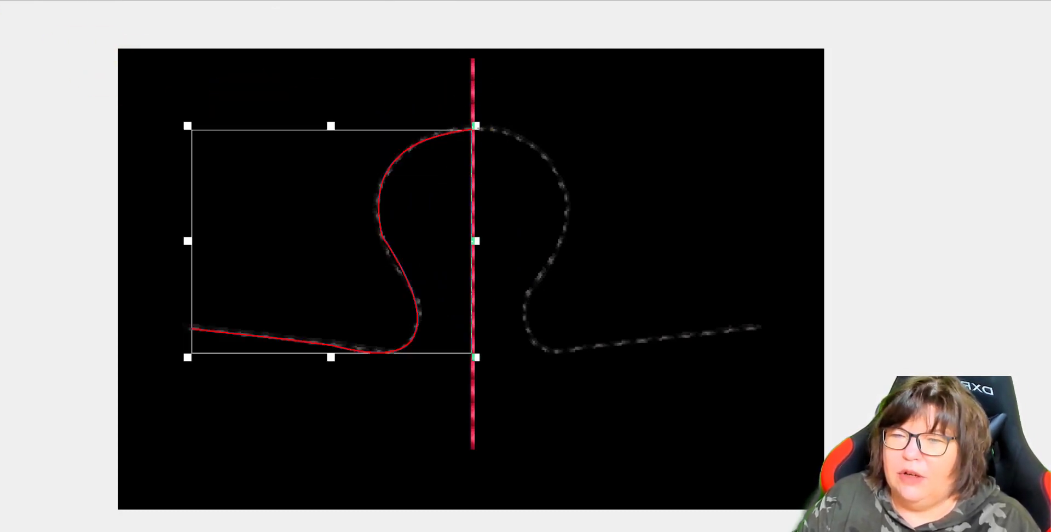
# Step: Re-edit the outline's nodes: nudge the upper neck node outward, insert a node on the segment below it, and finish the object
pyautogui.click(600, 243)
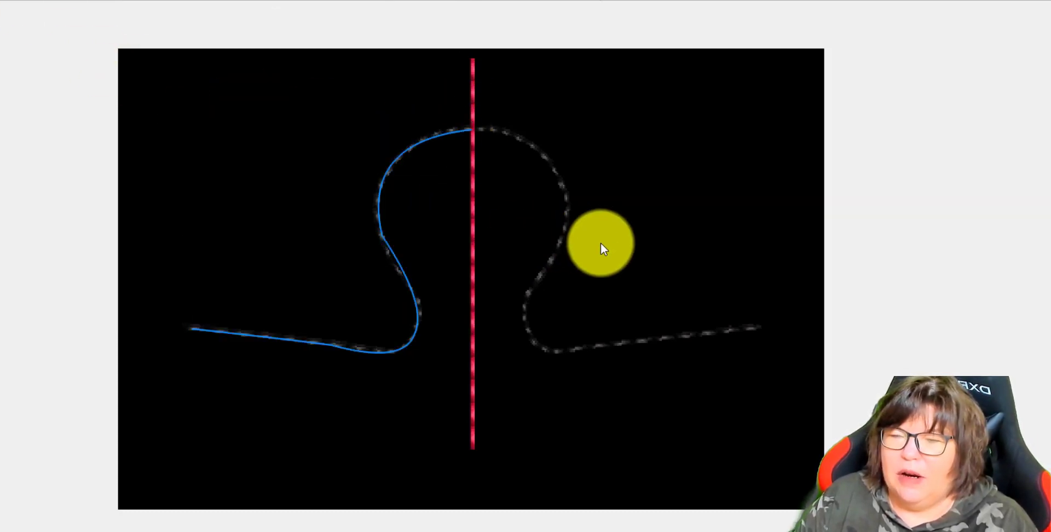
pyautogui.click(388, 247)
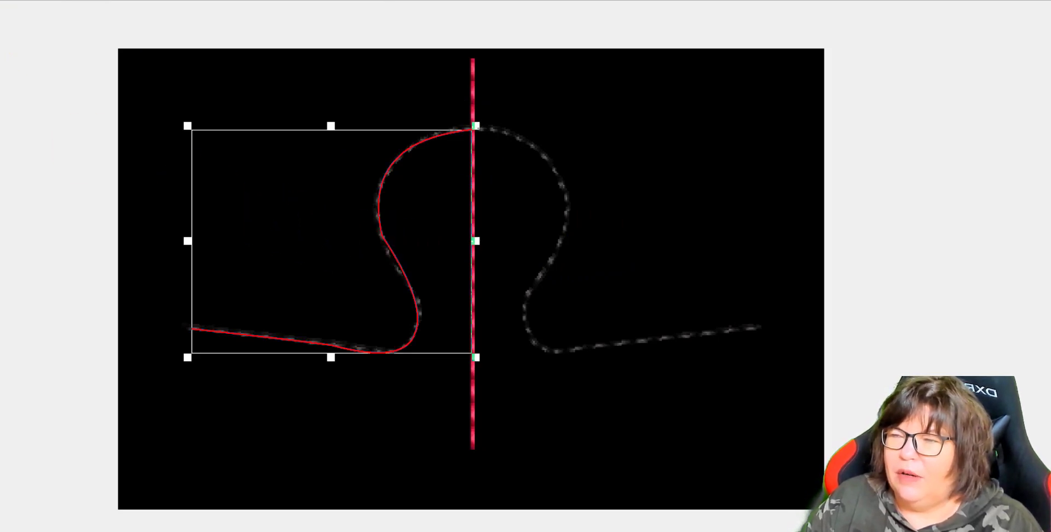
pyautogui.click(32, 2)
pyautogui.click(382, 235)
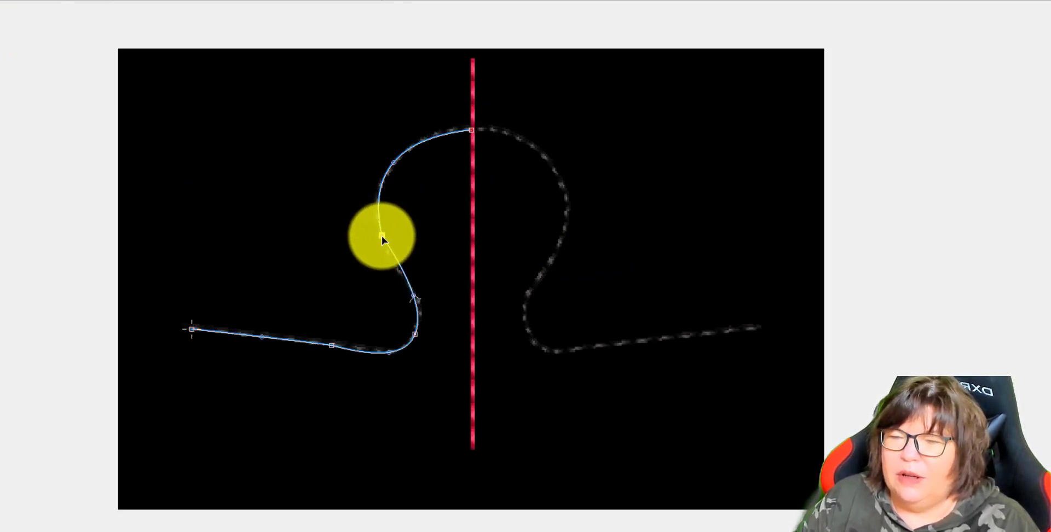
pyautogui.moveTo(382, 235)
pyautogui.mouseDown()
pyautogui.moveTo(382, 222)
pyautogui.moveTo(380, 236)
pyautogui.mouseUp()
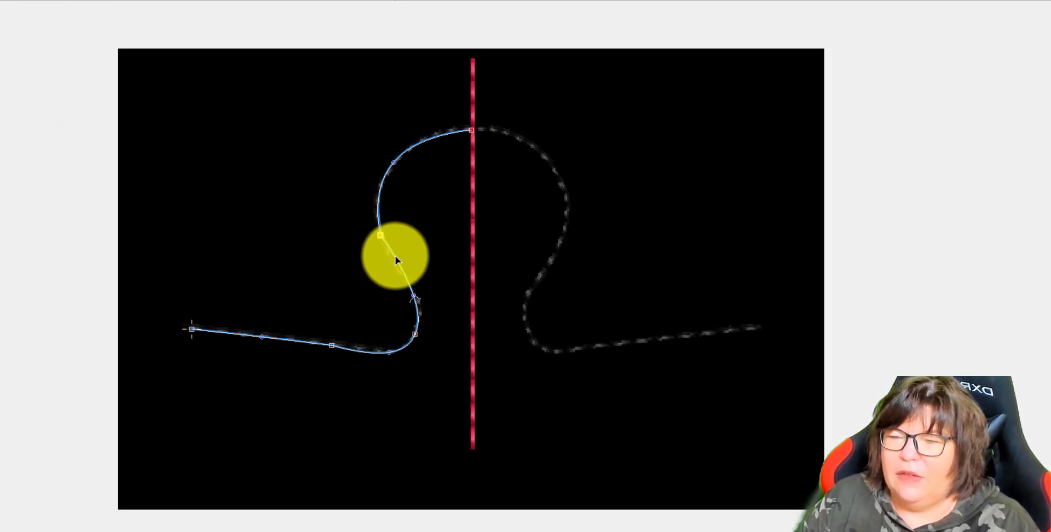
pyautogui.rightClick(396, 256)
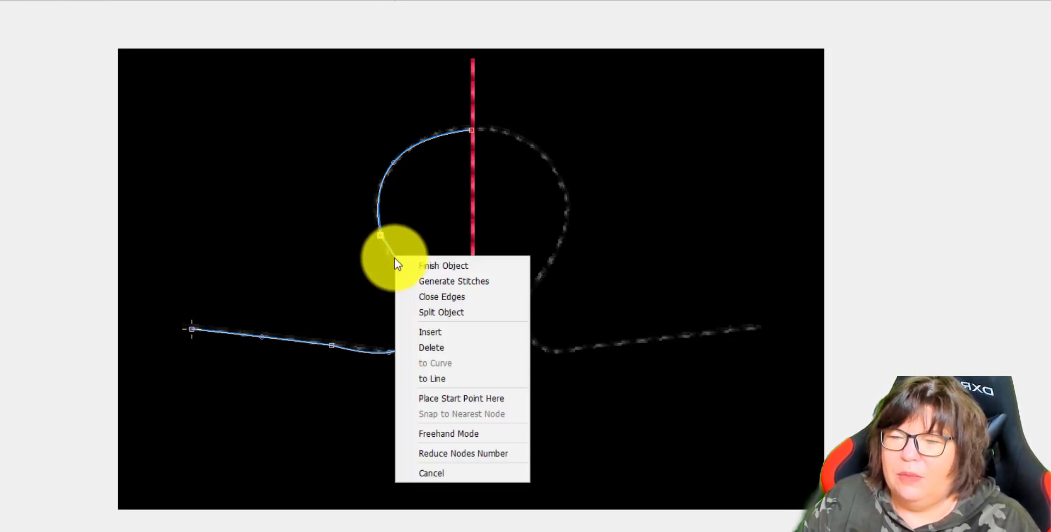
pyautogui.click(450, 329)
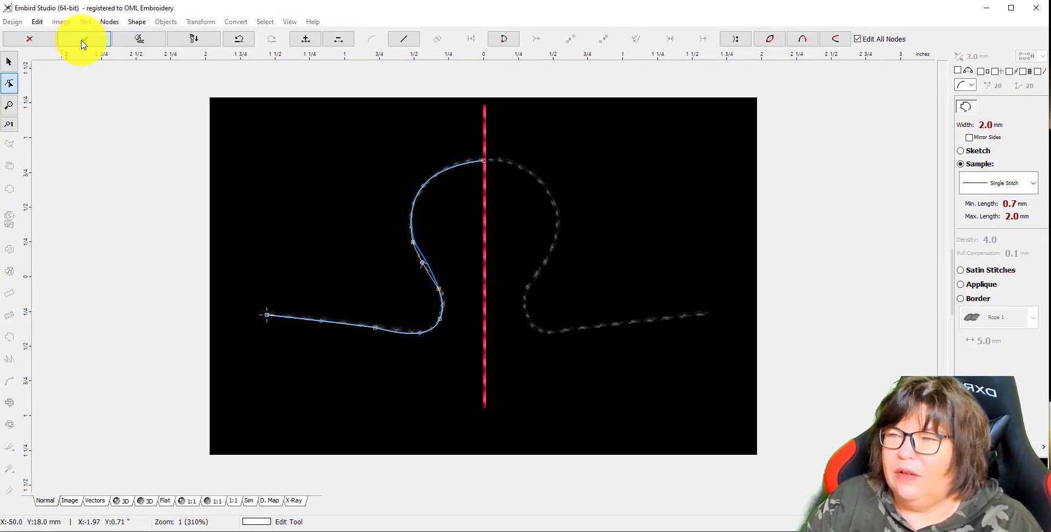
pyautogui.click(82, 39)
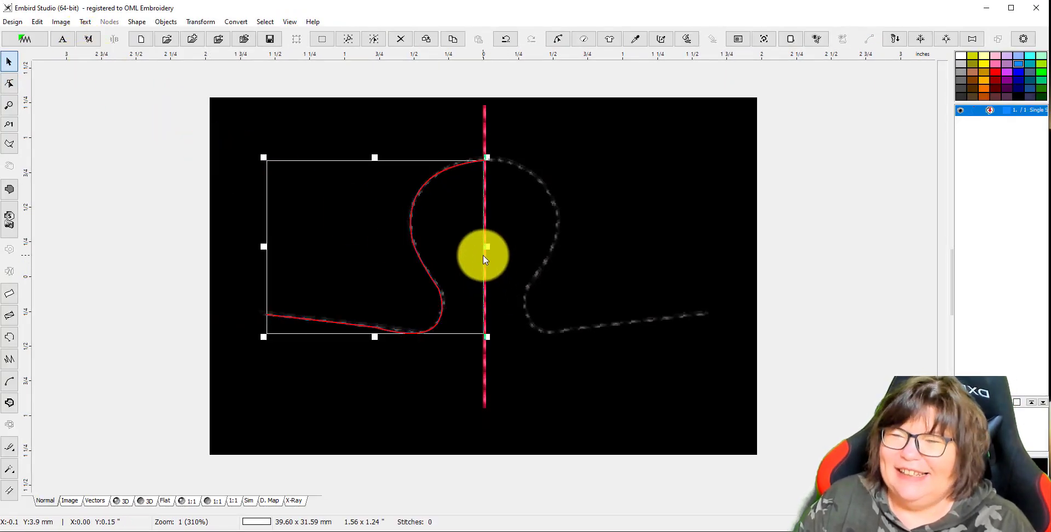
# Step: Delete the background template image and move the traced outline slightly up and to the right
pyautogui.click(60, 22)
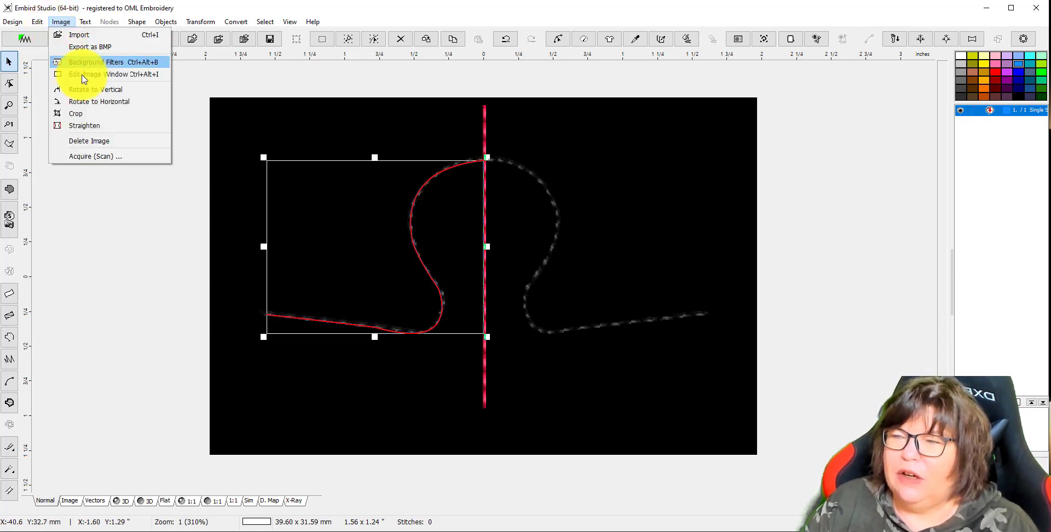
pyautogui.click(91, 141)
pyautogui.click(572, 234)
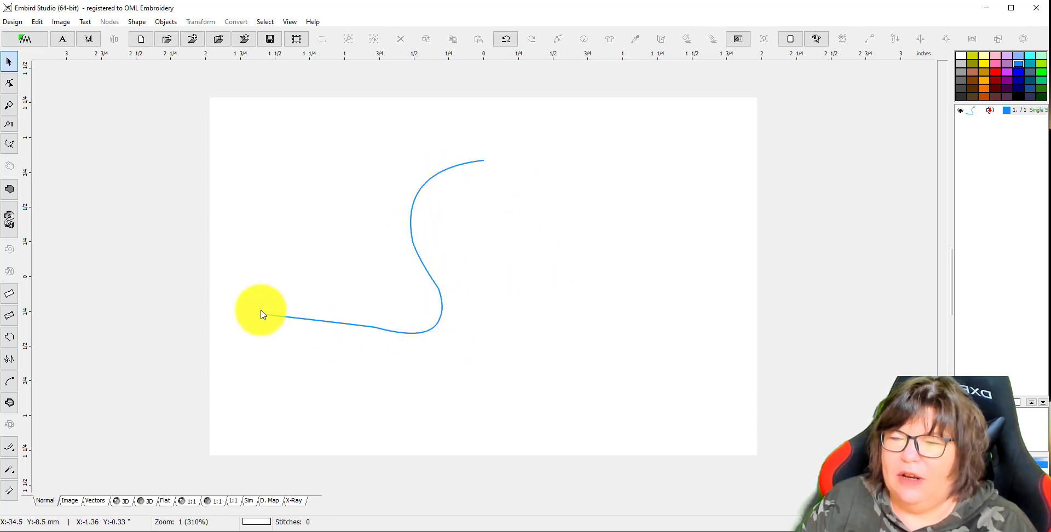
pyautogui.click(422, 265)
pyautogui.moveTo(422, 263); pyautogui.dragTo(431, 239)
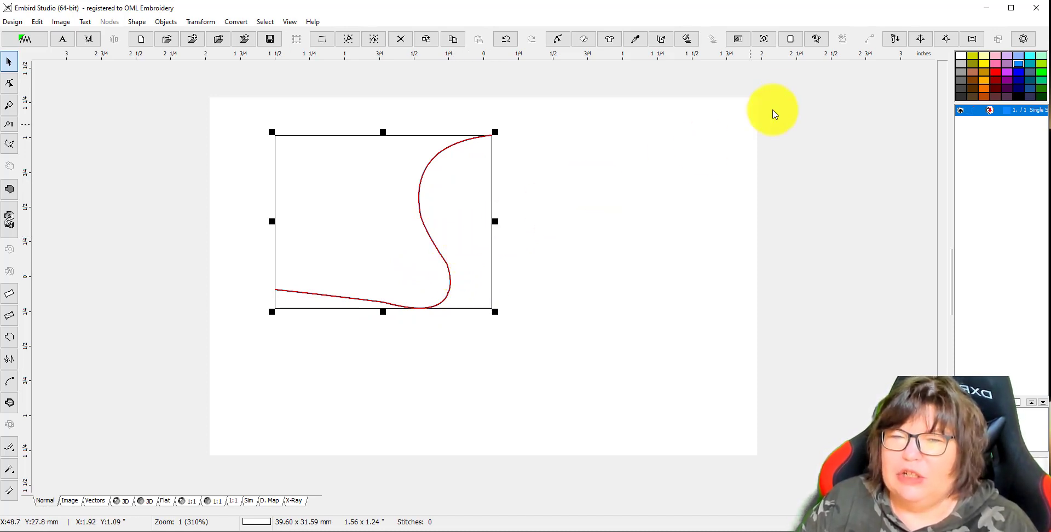
# Step: Set the hoop to BabyLock ESE, Brother 8200 (large), 5.1 x 7.1 inches, and apply it
pyautogui.click(790, 39)
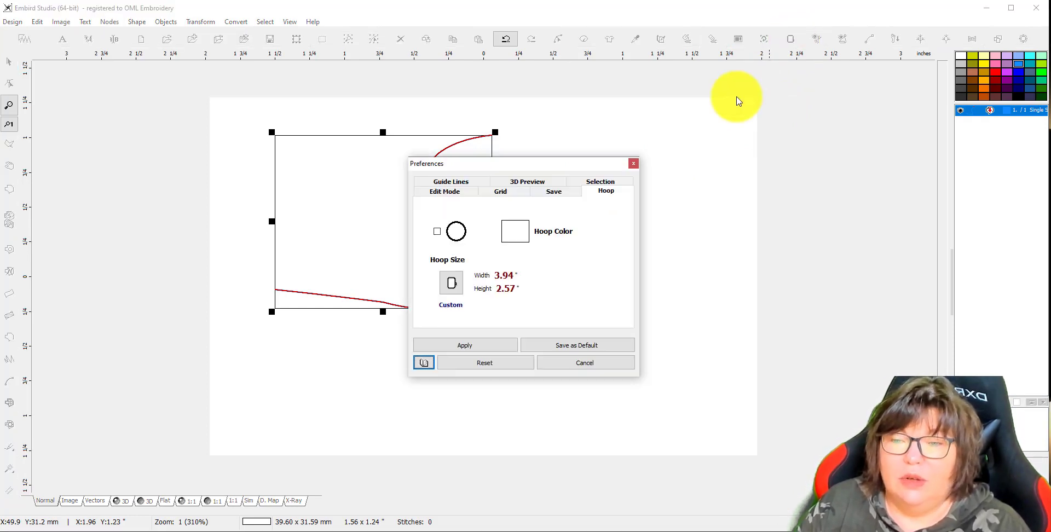
pyautogui.click(452, 283)
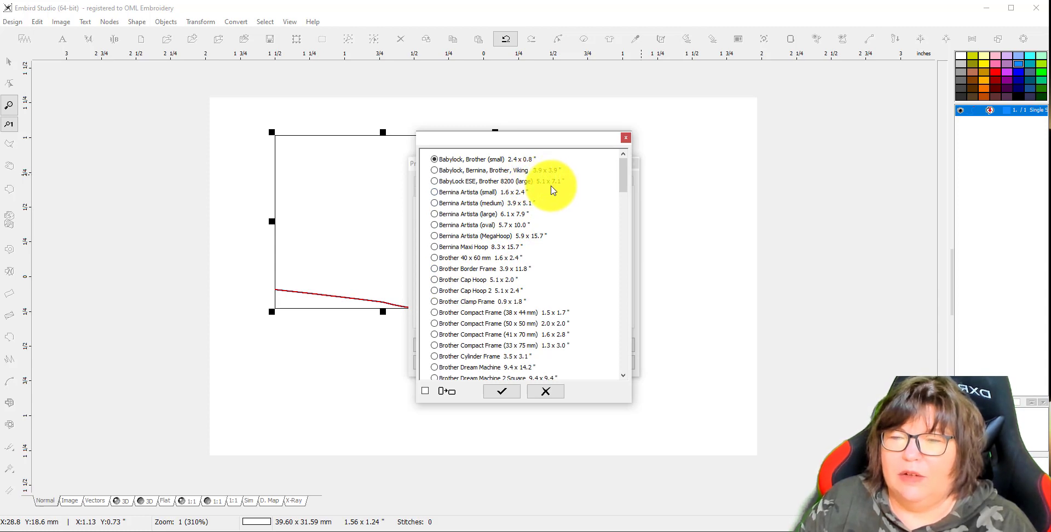
pyautogui.click(440, 181)
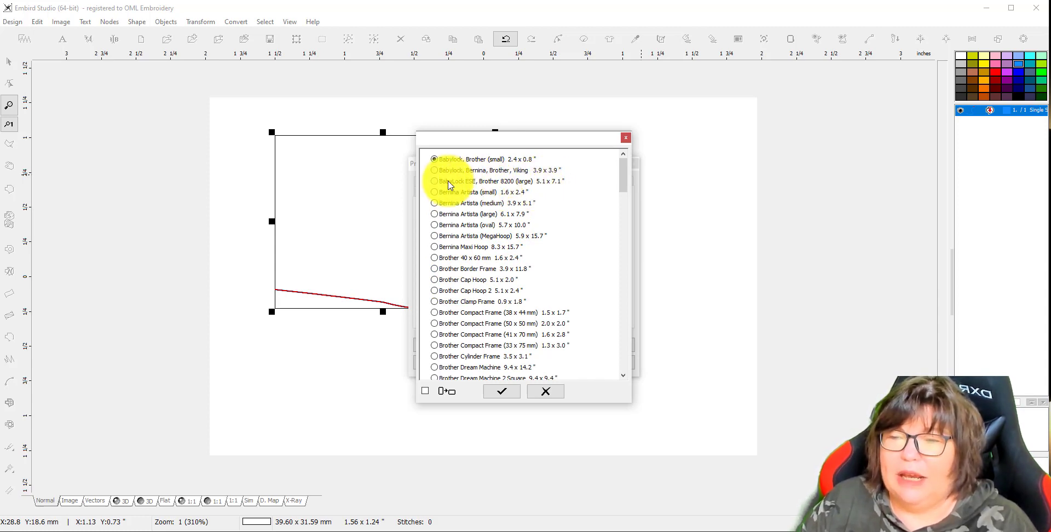
pyautogui.click(502, 391)
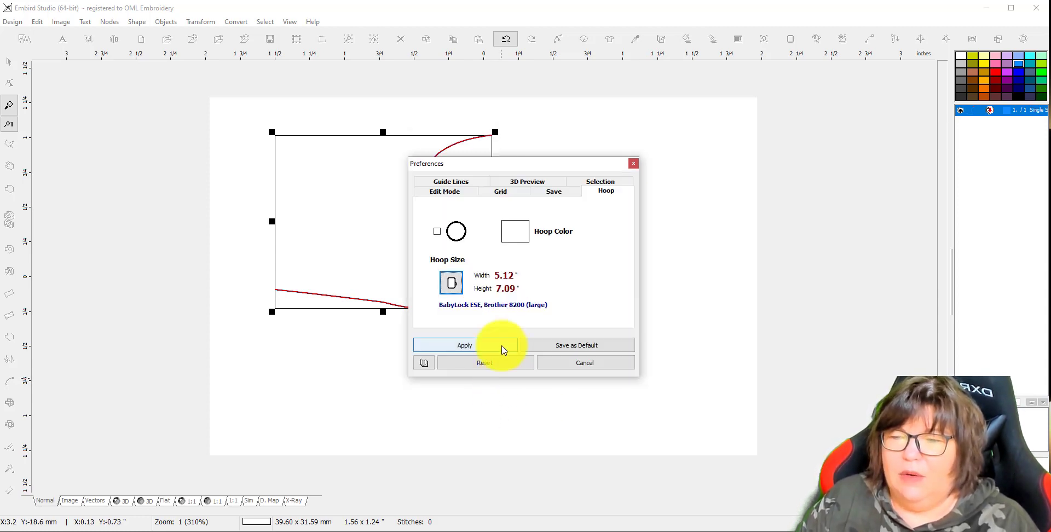
pyautogui.click(480, 350)
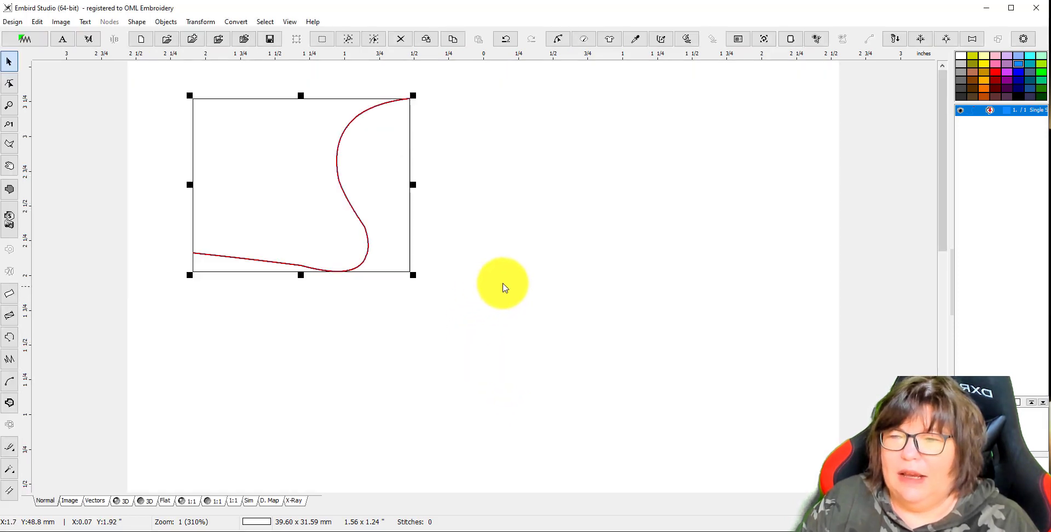
pyautogui.scroll(-1, 481, 295)
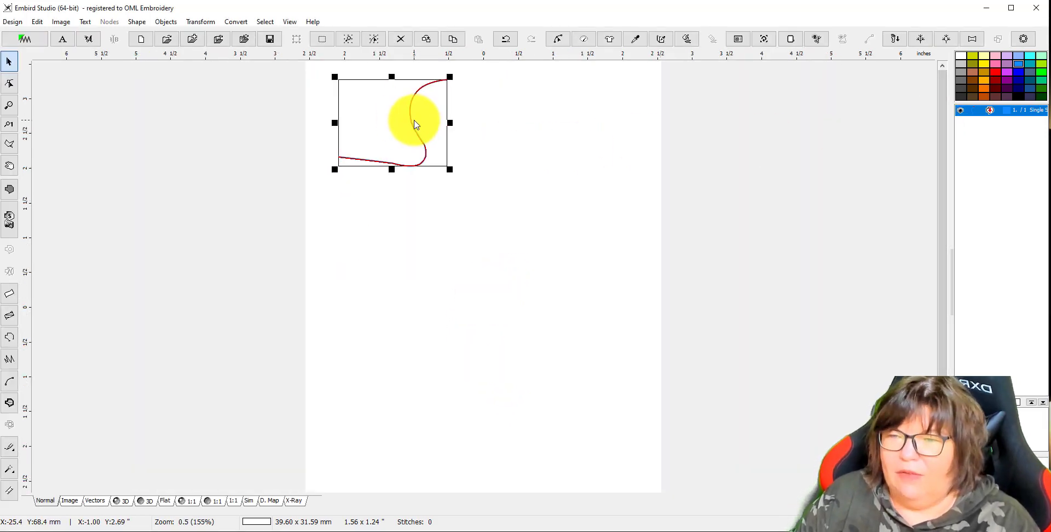
# Step: Reposition the traced outline slightly lower in the upper part of the hoop, leaving room around it
pyautogui.moveTo(406, 145); pyautogui.dragTo(407, 145)
pyautogui.click(464, 147)
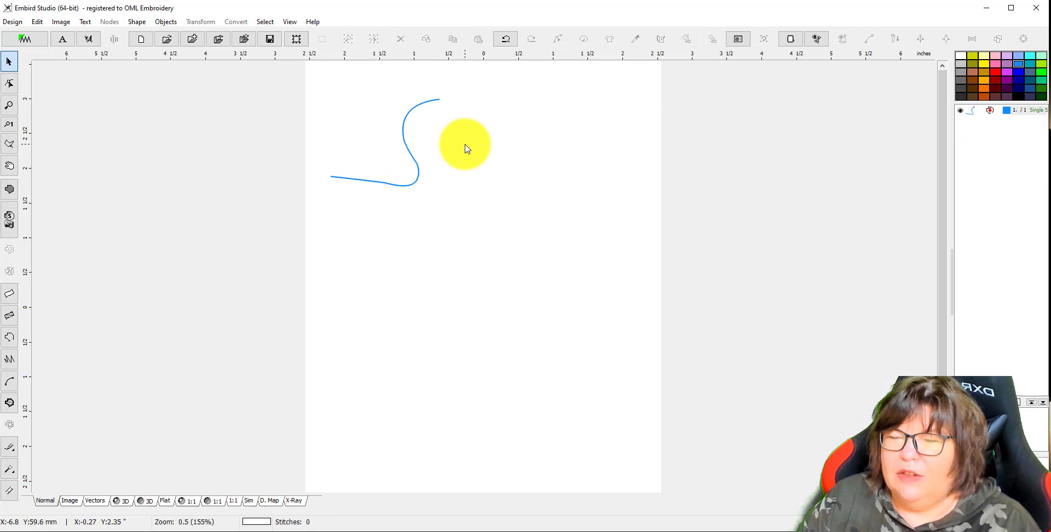
pyautogui.click(406, 145)
pyautogui.scroll(1, 424, 142)
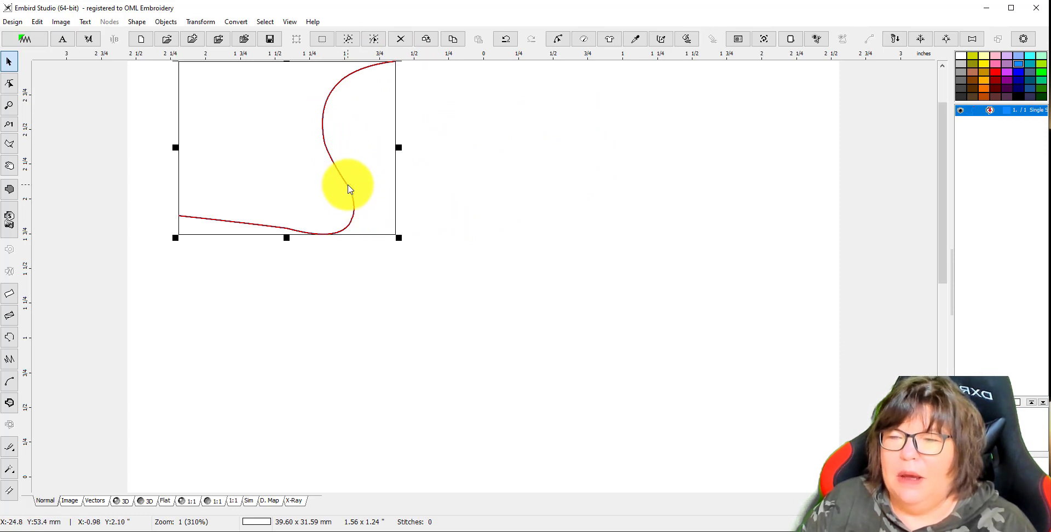
pyautogui.moveTo(349, 189); pyautogui.dragTo(375, 206)
pyautogui.click(474, 222)
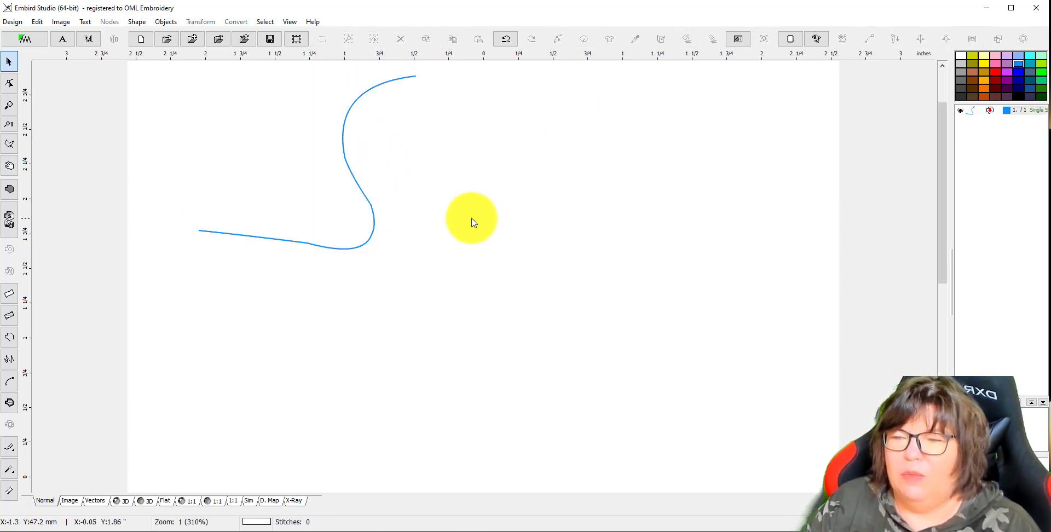
# Step: Edit the outline's nodes to smooth the join between the nearly straight side line and the lower curve, and finish the object
pyautogui.click(332, 246)
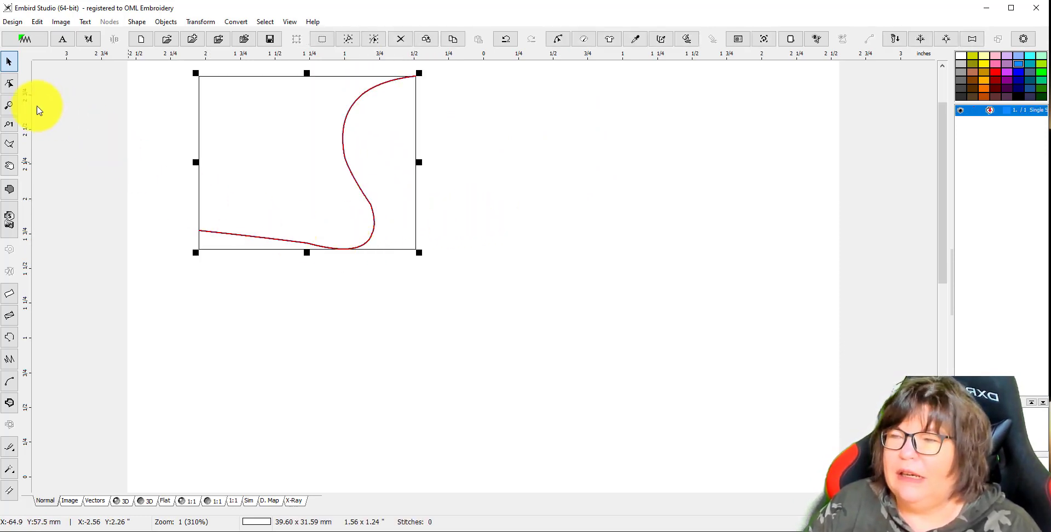
pyautogui.click(9, 83)
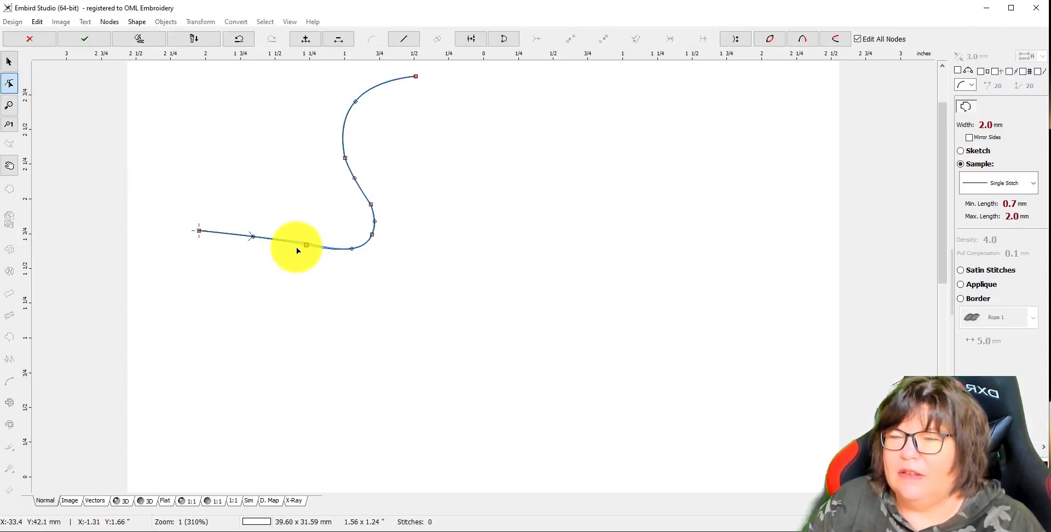
pyautogui.click(83, 44)
pyautogui.click(535, 274)
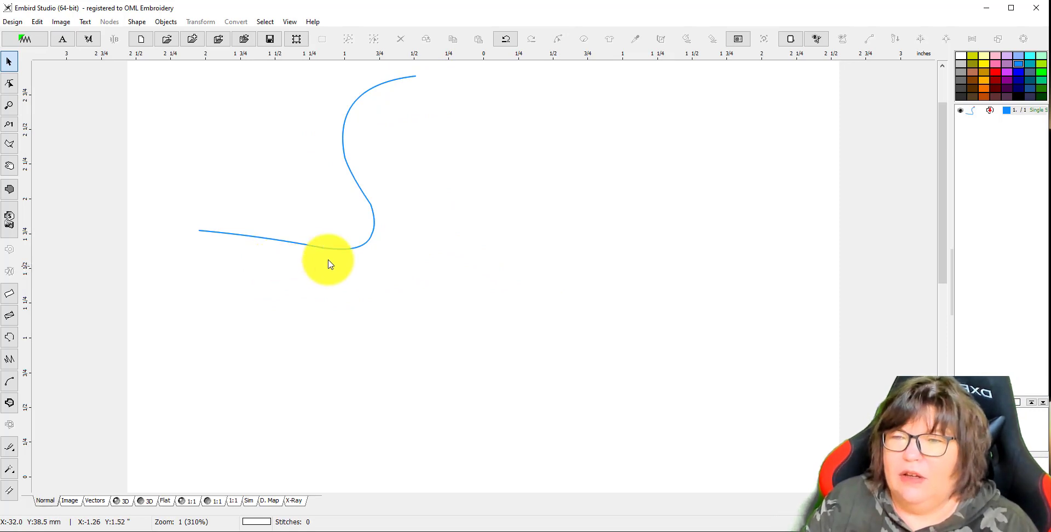
# Step: Copy and paste the traced outline, and move the copy to the right of the original
pyautogui.click(373, 212)
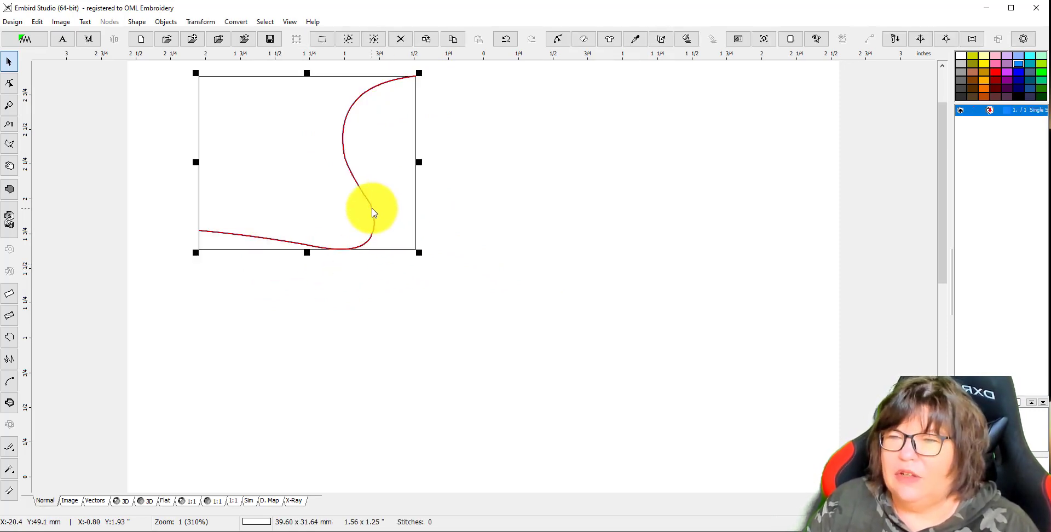
pyautogui.rightClick(374, 212)
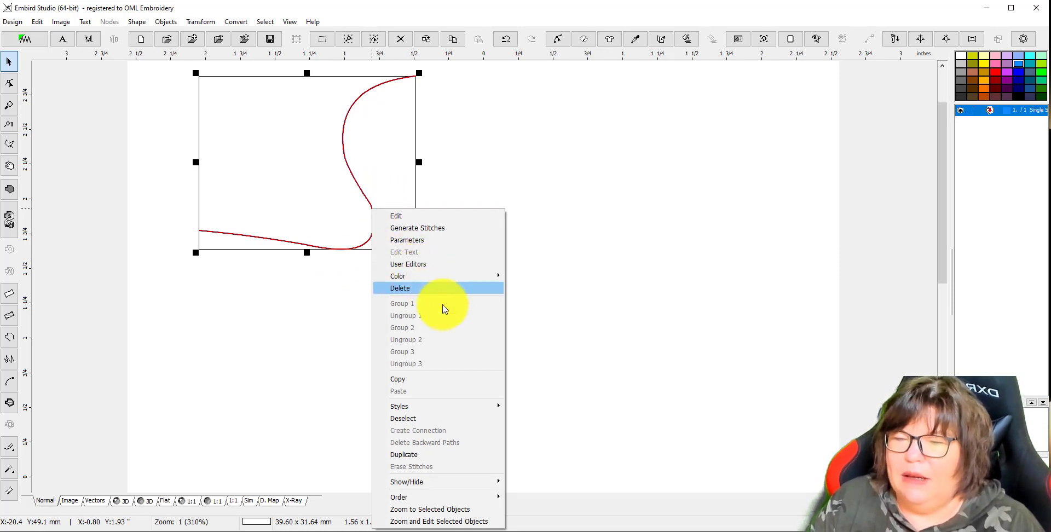
pyautogui.click(419, 380)
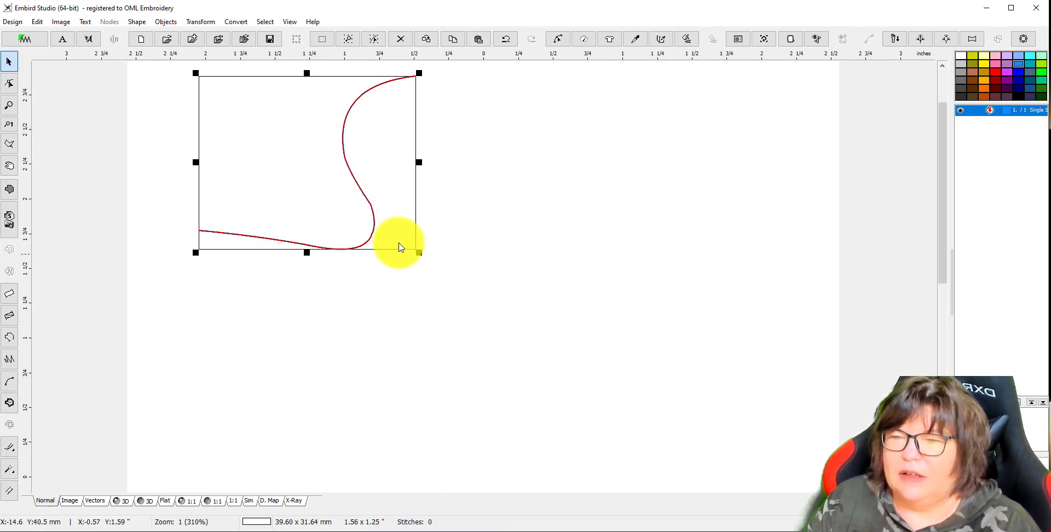
pyautogui.rightClick(375, 214)
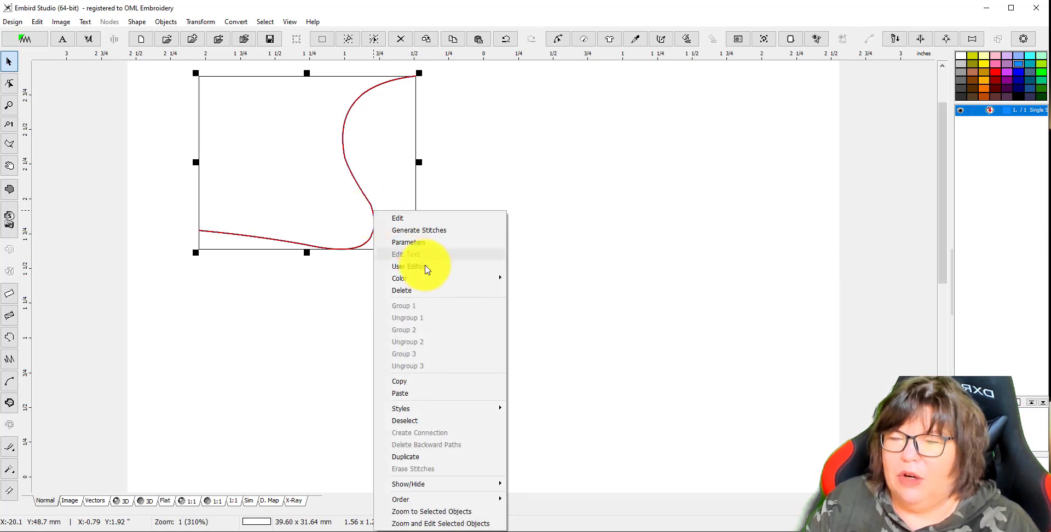
pyautogui.click(417, 393)
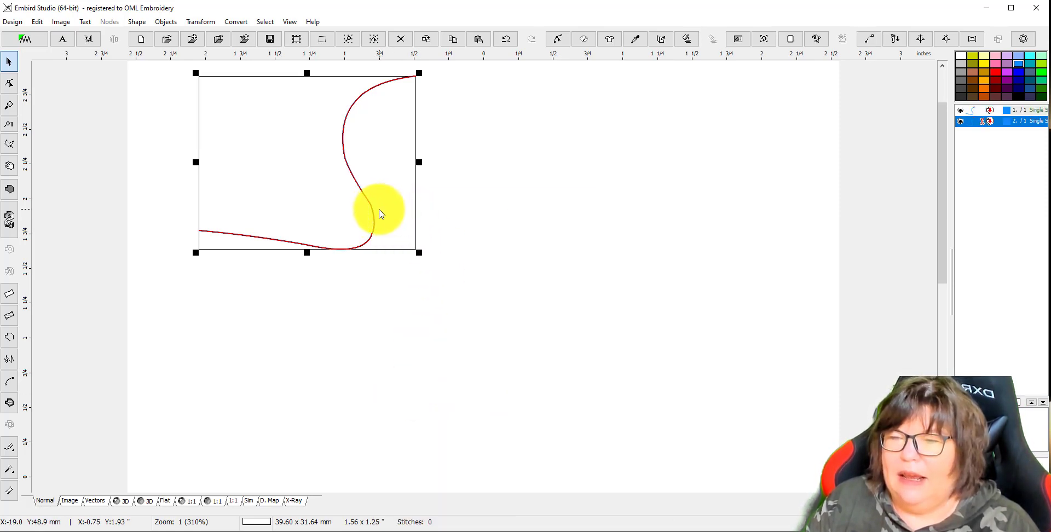
pyautogui.moveTo(375, 214); pyautogui.dragTo(526, 233)
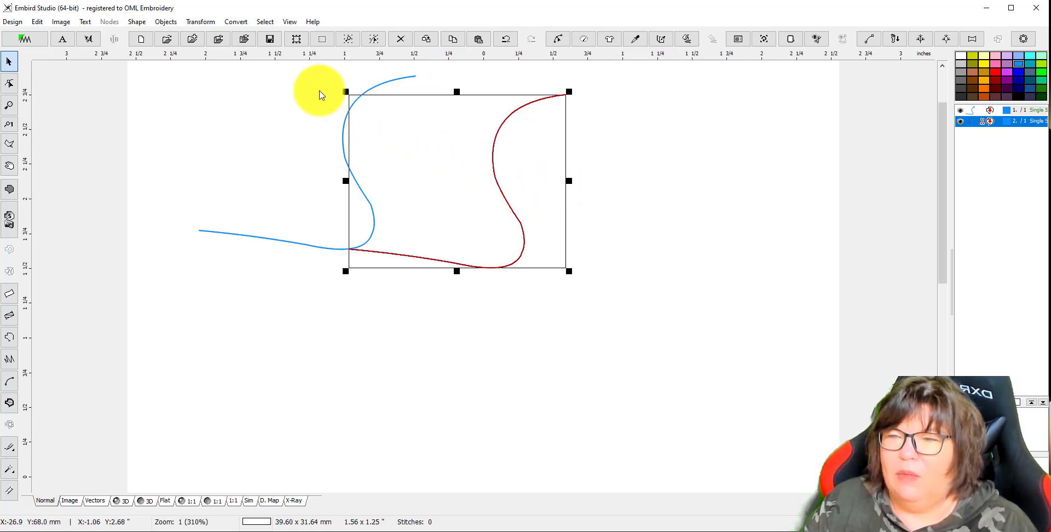
# Step: Flip the copied half horizontally and align its upper end with the original's to form a complete puzzle knob
pyautogui.click(202, 21)
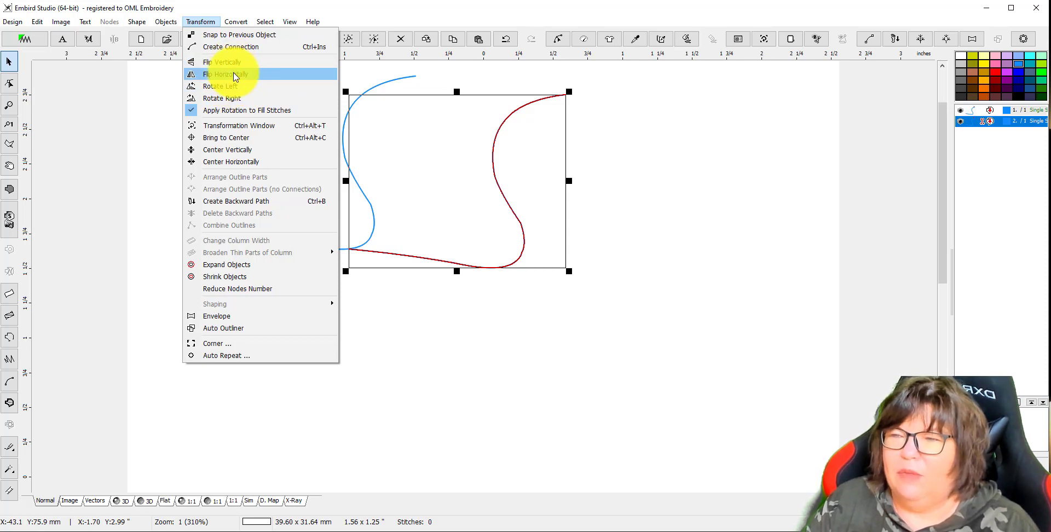
pyautogui.click(235, 75)
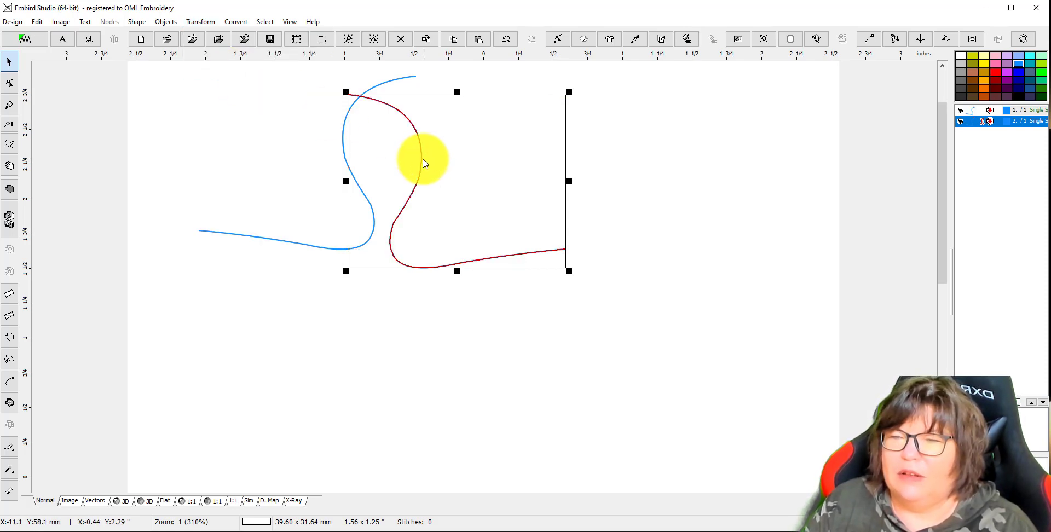
pyautogui.moveTo(423, 160); pyautogui.dragTo(489, 141)
pyautogui.click(698, 188)
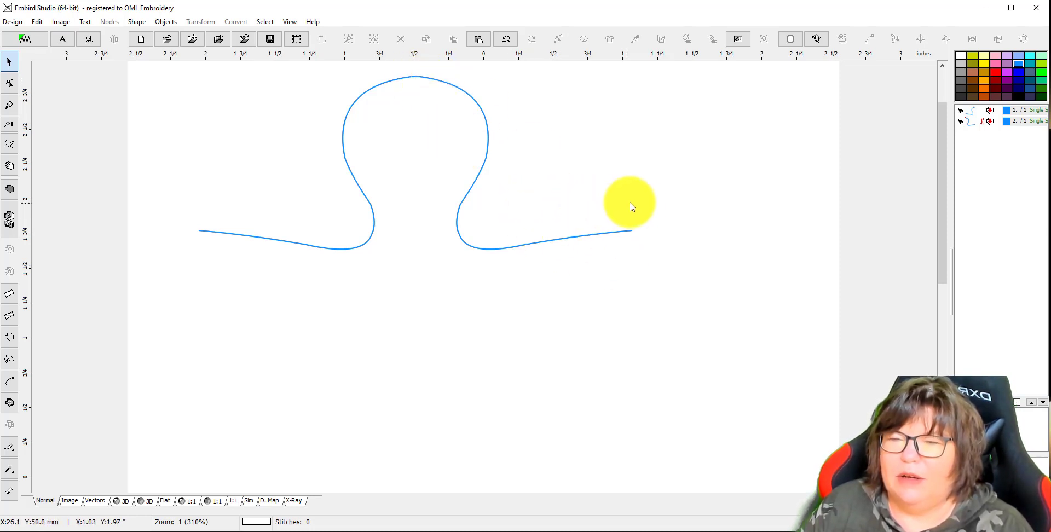
pyautogui.click(554, 186)
pyautogui.click(692, 219)
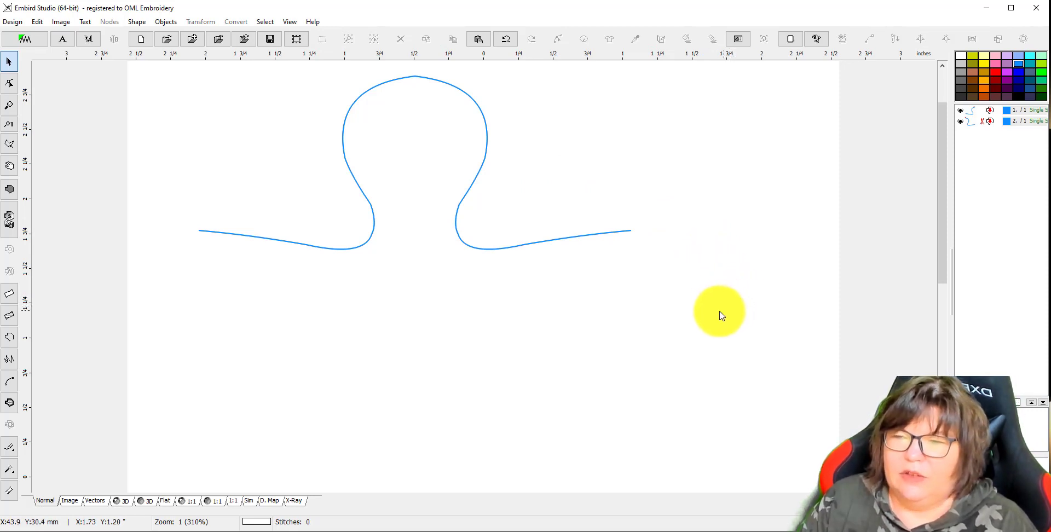
# Step: Combine both outline halves with Group 1 and move the grouped knob to the upper middle of the hoop
pyautogui.moveTo(714, 310); pyautogui.dragTo(179, 67)
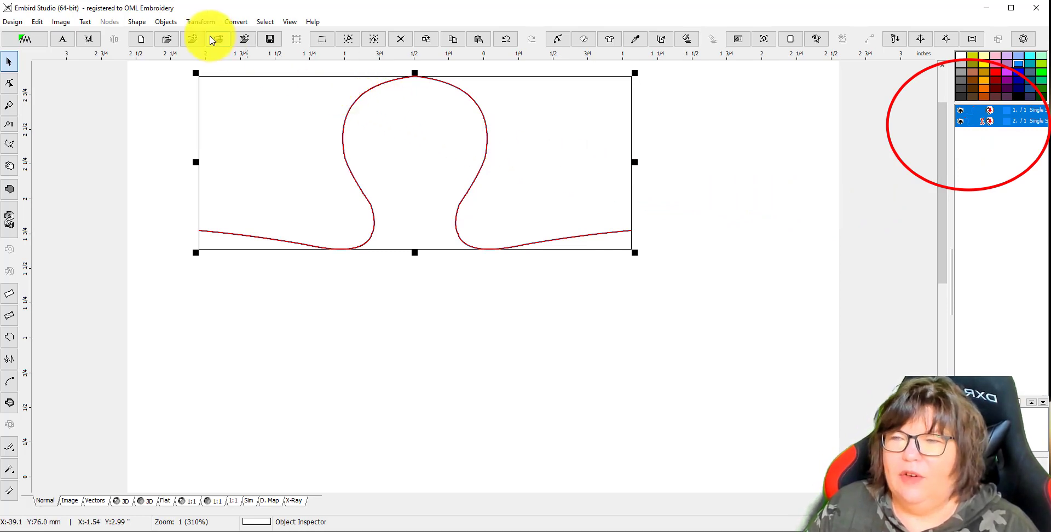
pyautogui.click(166, 21)
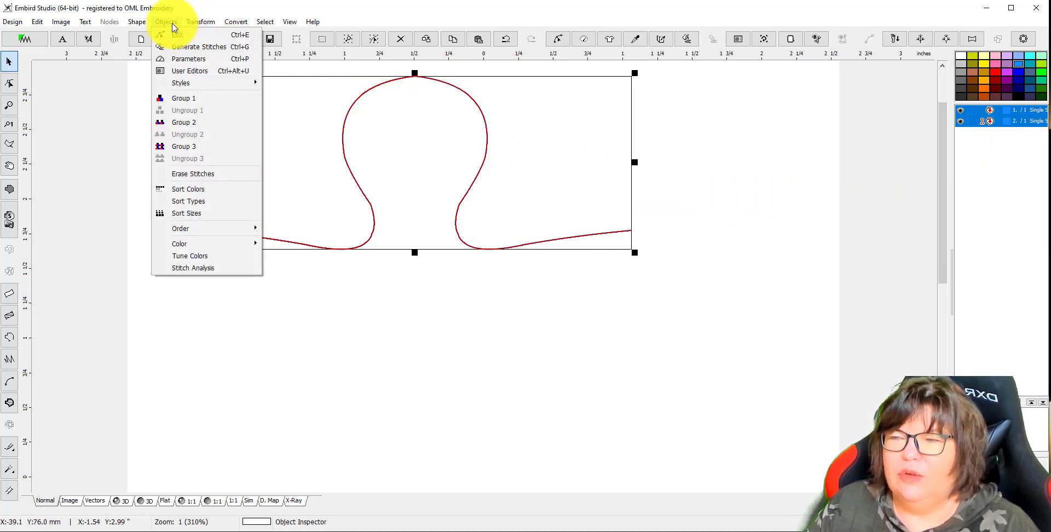
pyautogui.click(190, 100)
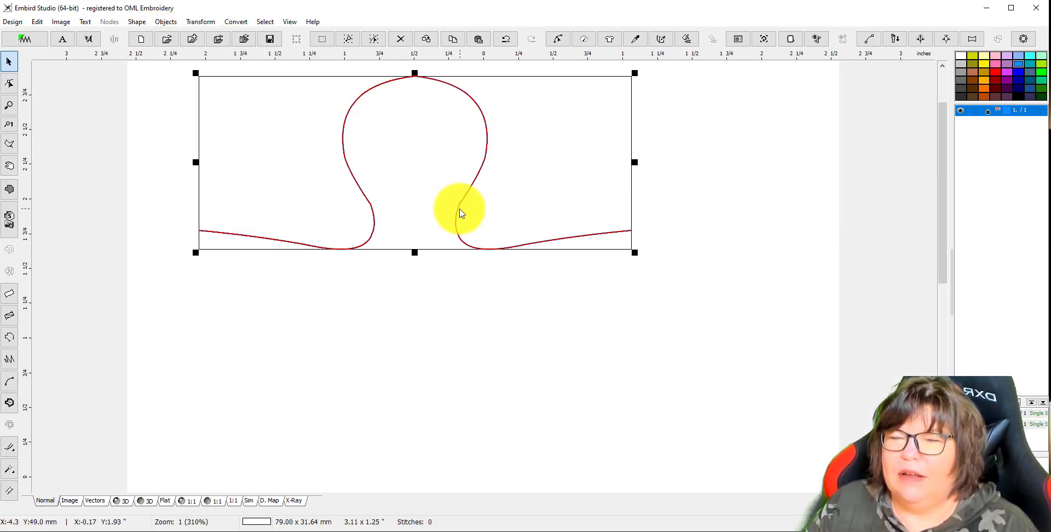
pyautogui.press('-')
pyautogui.scroll(-2, 442, 242)
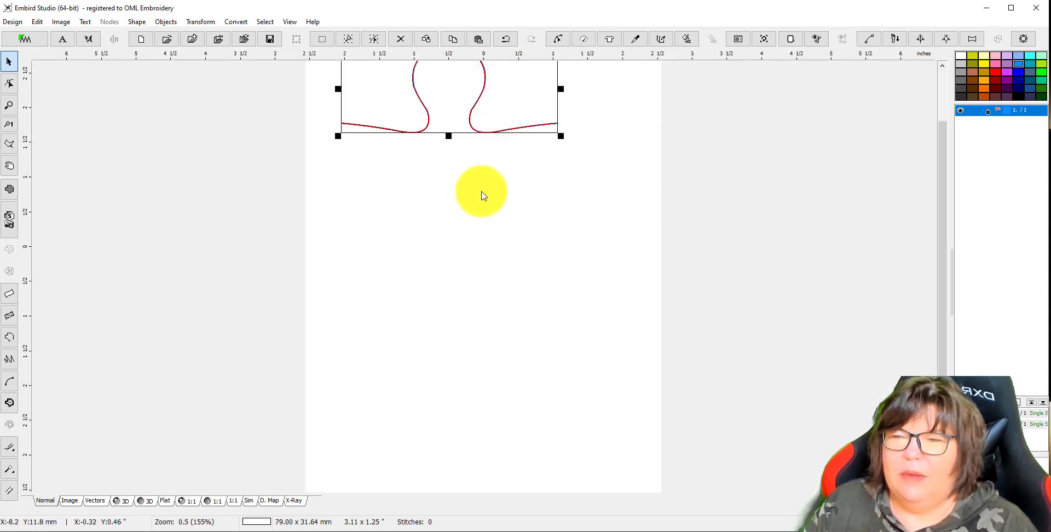
pyautogui.moveTo(480, 137); pyautogui.dragTo(510, 158)
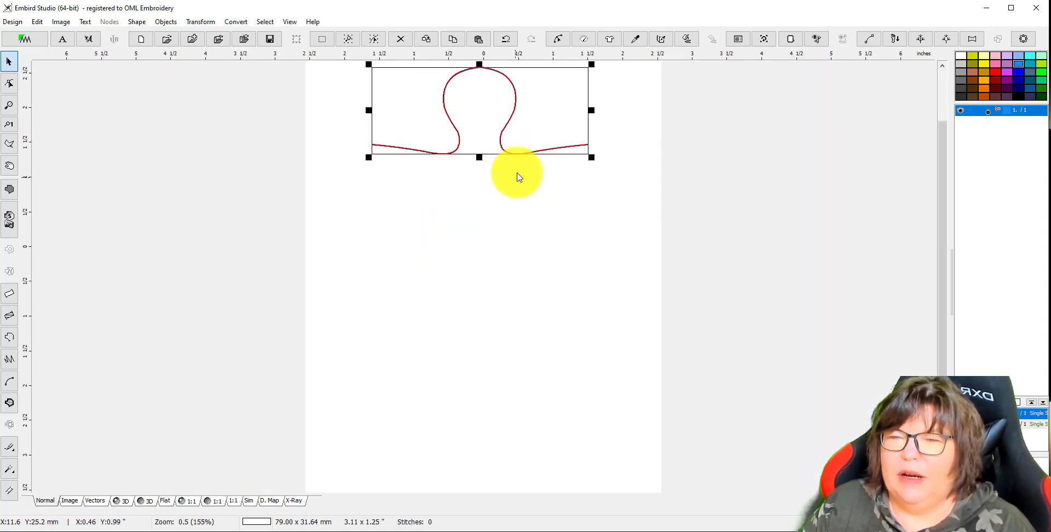
# Step: Copy and paste the grouped knob outline, and move the copy below the original
pyautogui.rightClick(513, 159)
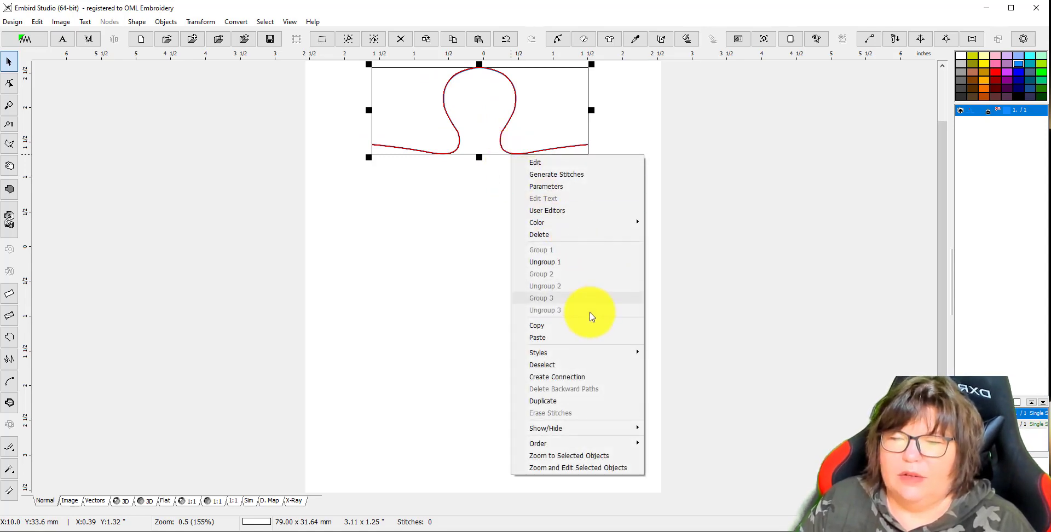
pyautogui.click(573, 327)
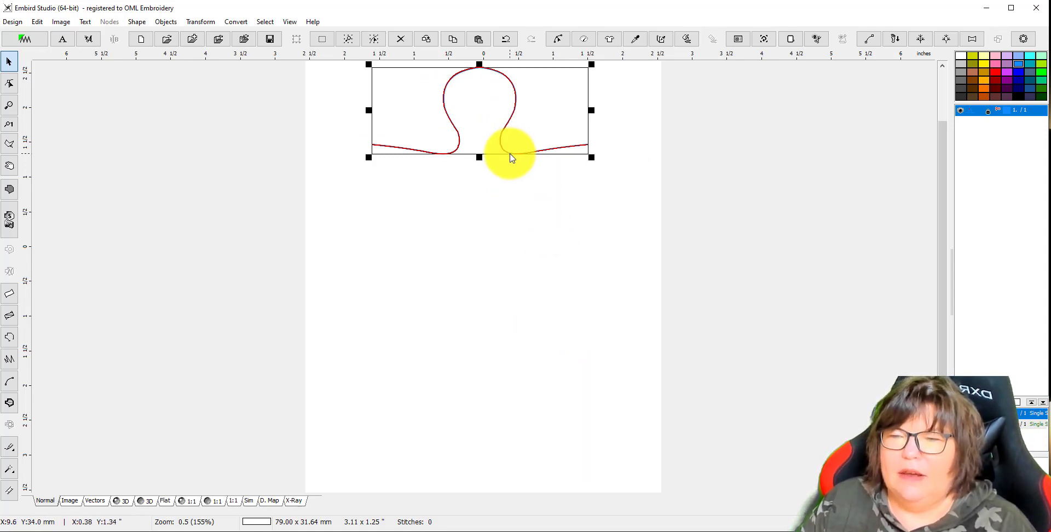
pyautogui.rightClick(512, 158)
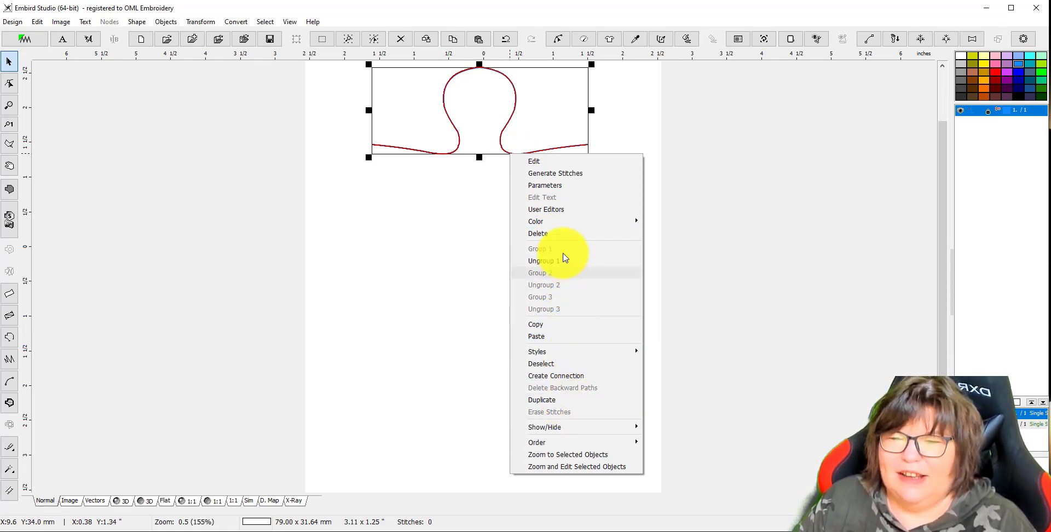
pyautogui.click(542, 336)
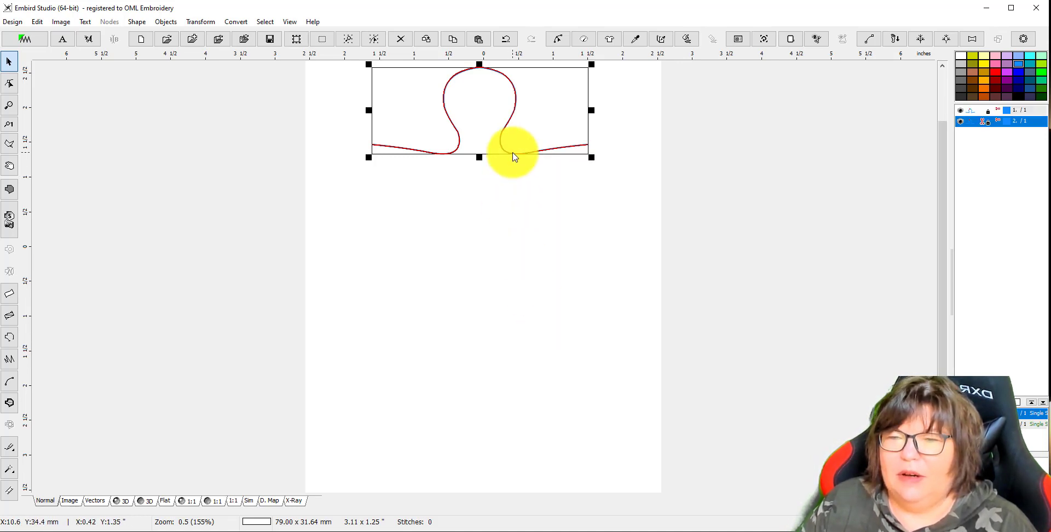
pyautogui.moveTo(515, 157); pyautogui.dragTo(525, 292)
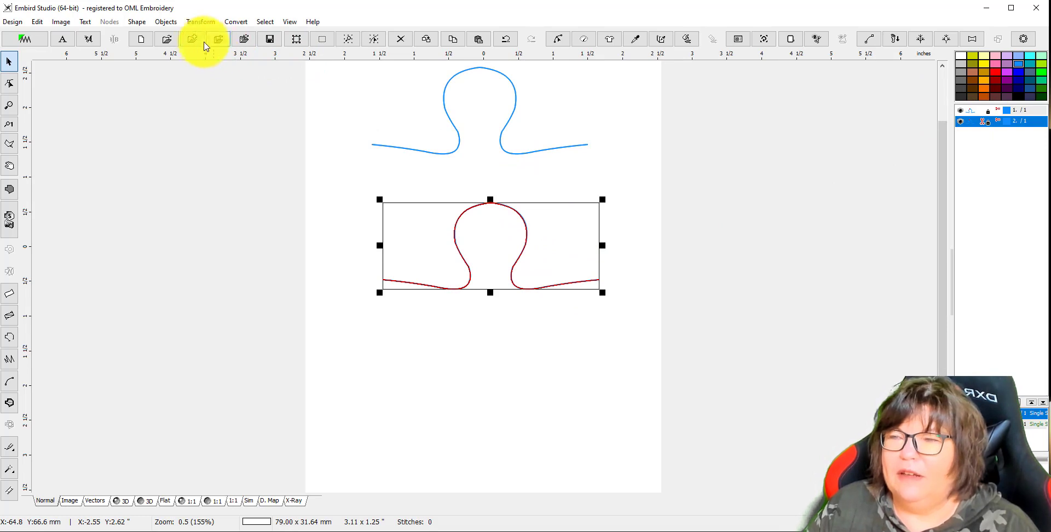
# Step: Flip the copied knob outline vertically and move it down to form the lower side of the puzzle piece
pyautogui.click(167, 23)
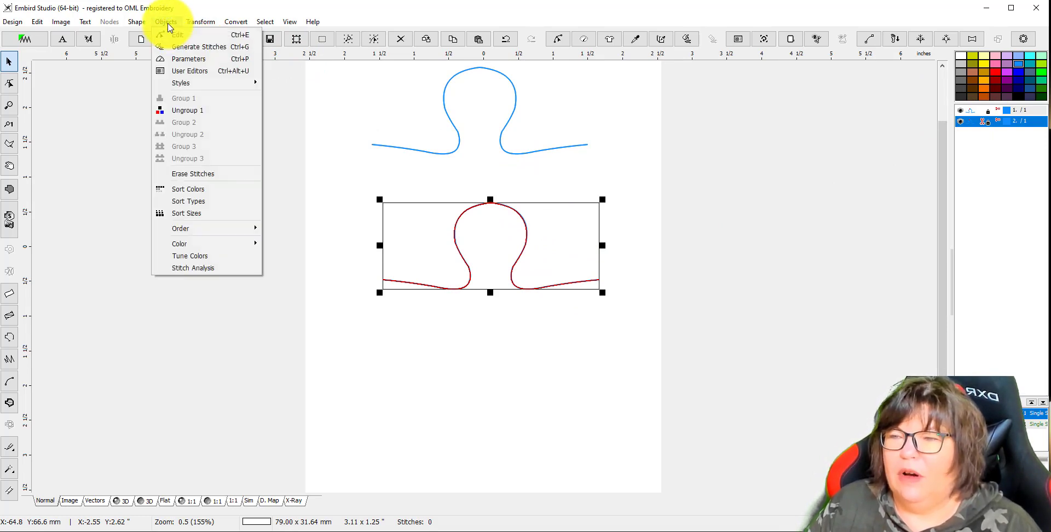
pyautogui.click(200, 23)
pyautogui.click(201, 24)
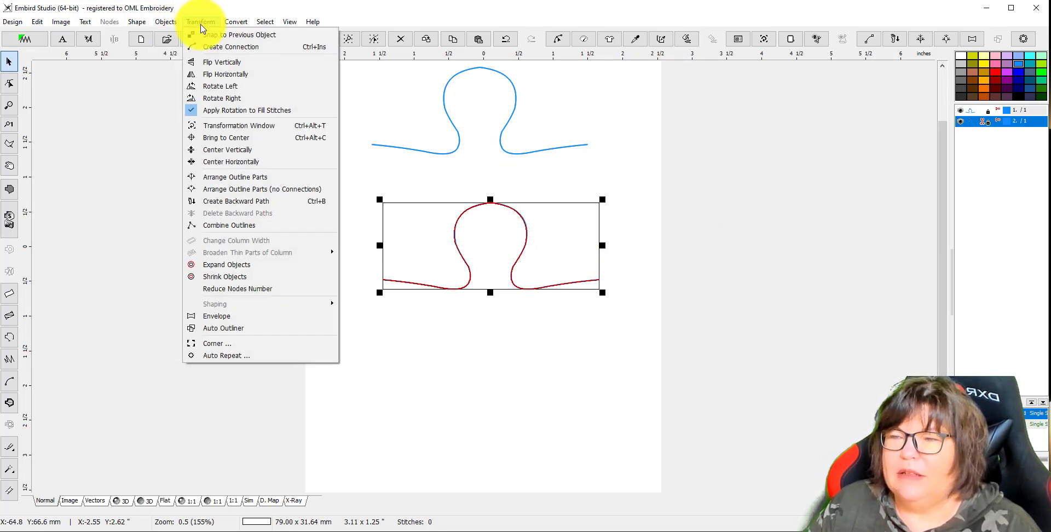
pyautogui.click(237, 62)
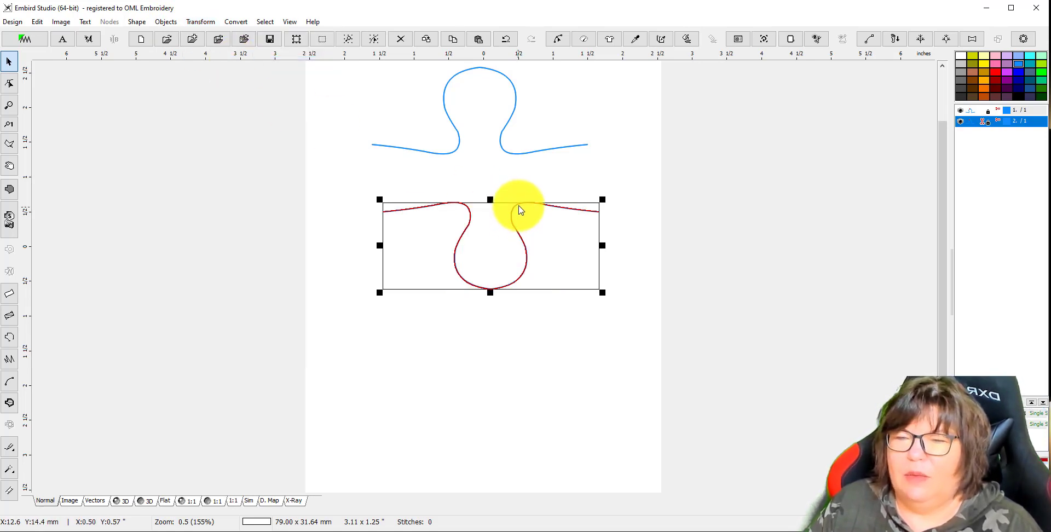
pyautogui.moveTo(522, 239); pyautogui.dragTo(518, 325)
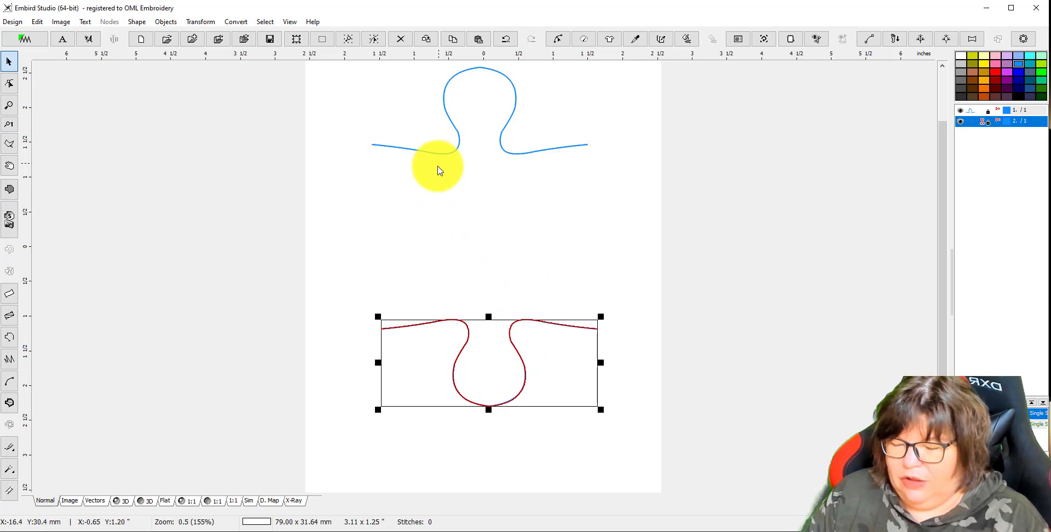
# Step: Paste another copy of the knob outline, rotate it left, and place it at the left side of the puzzle piece
pyautogui.hotkey('ctrl', 'v')
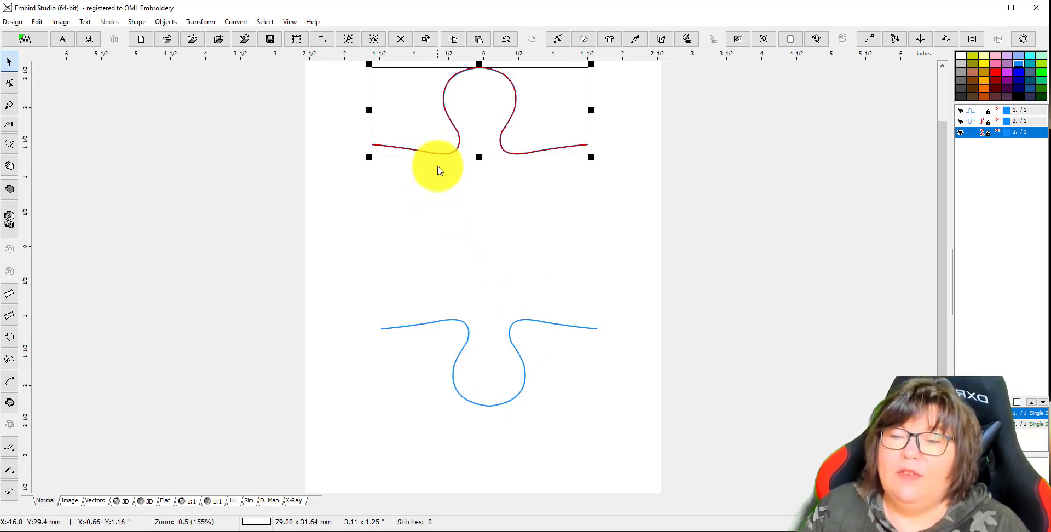
pyautogui.moveTo(502, 137); pyautogui.dragTo(513, 245)
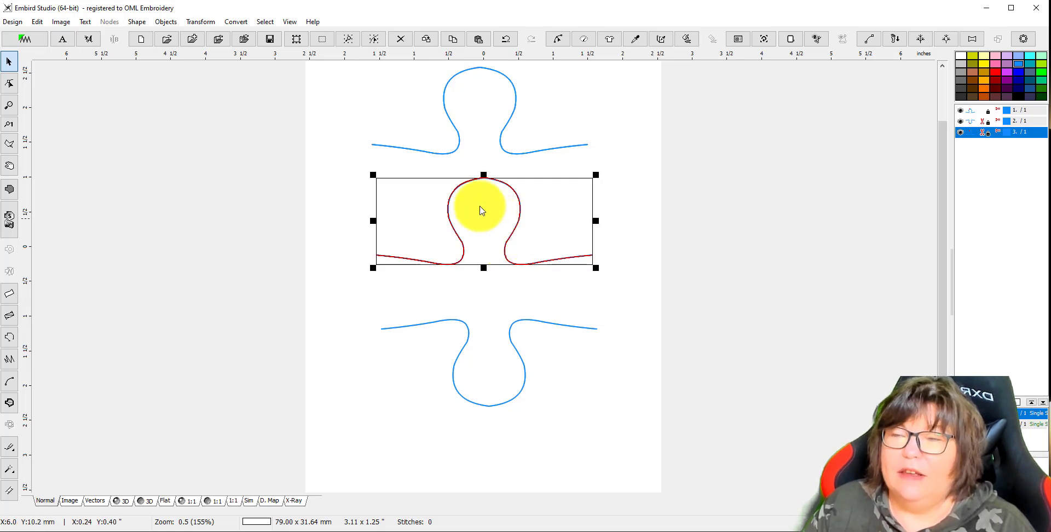
pyautogui.click(200, 22)
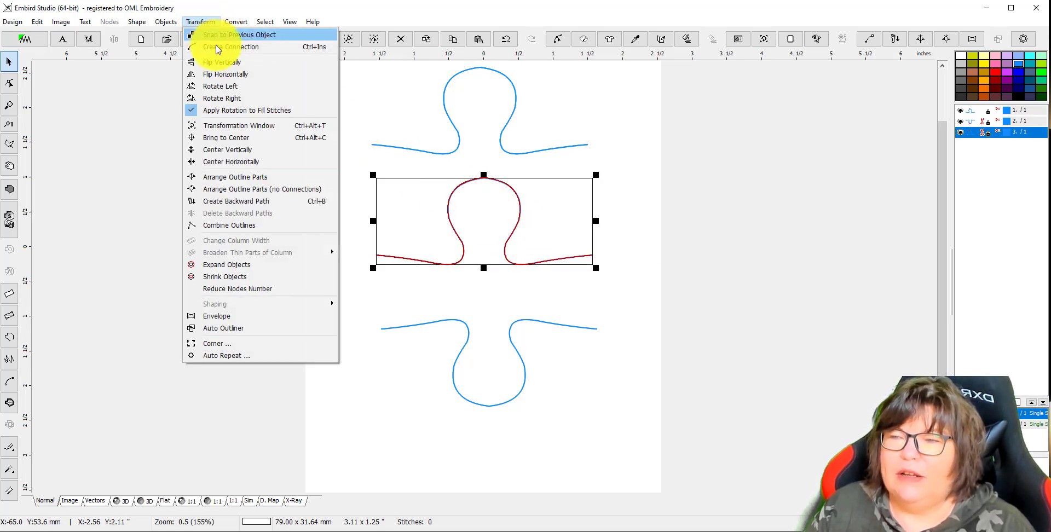
pyautogui.click(239, 91)
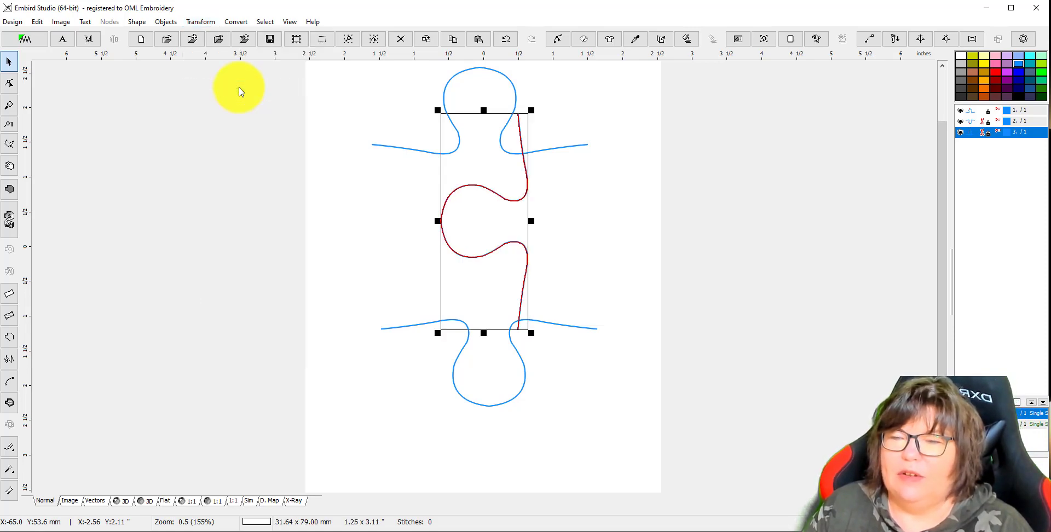
pyautogui.moveTo(476, 189); pyautogui.dragTo(336, 185)
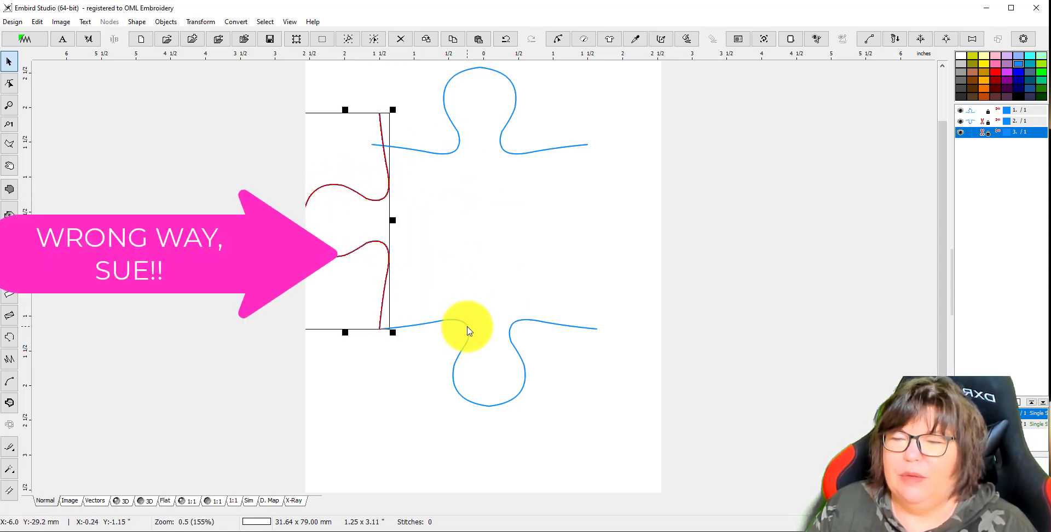
# Step: Reposition the lower and left knob outlines so their ends meet each other and the upper side at the corners
pyautogui.moveTo(467, 330); pyautogui.dragTo(462, 364)
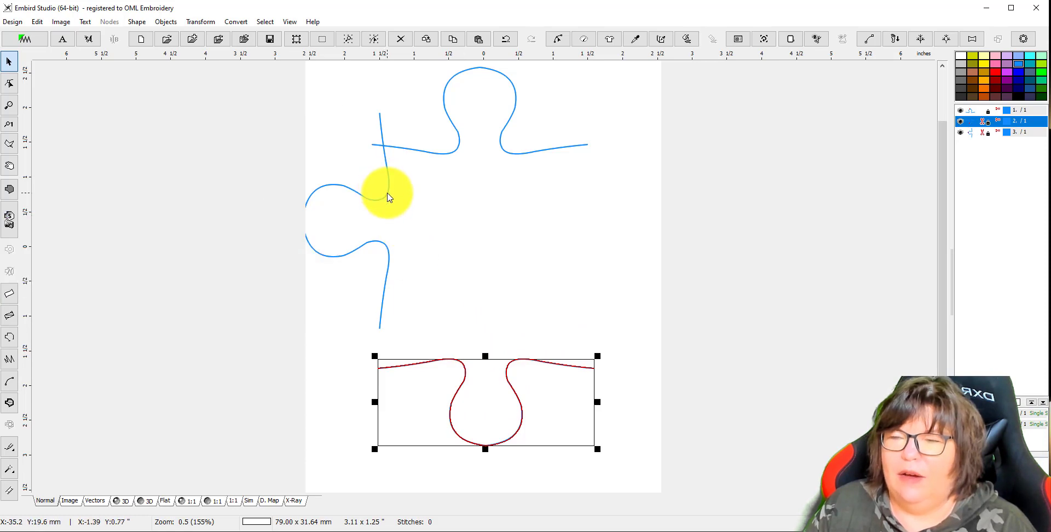
pyautogui.moveTo(388, 197); pyautogui.dragTo(382, 229)
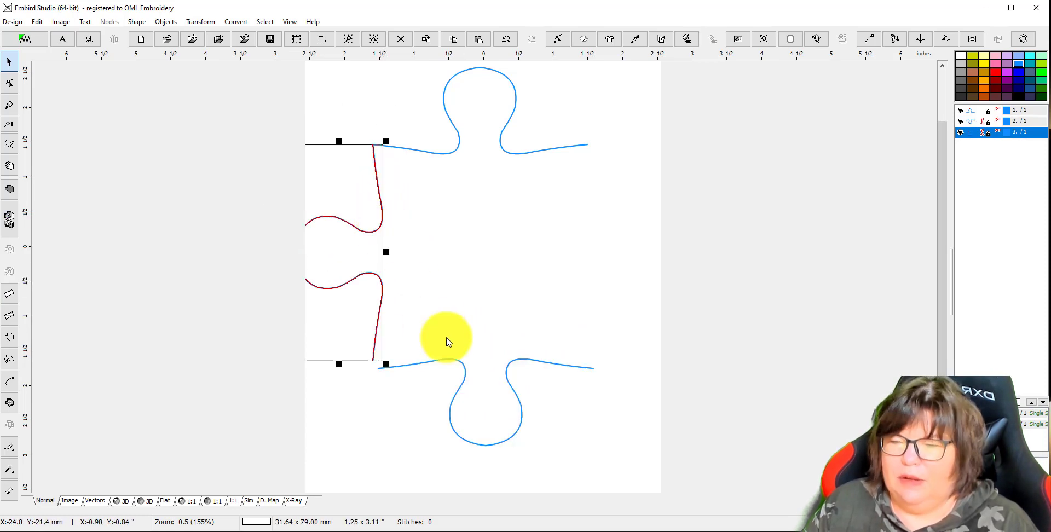
pyautogui.moveTo(467, 370); pyautogui.dragTo(462, 370)
pyautogui.click(452, 265)
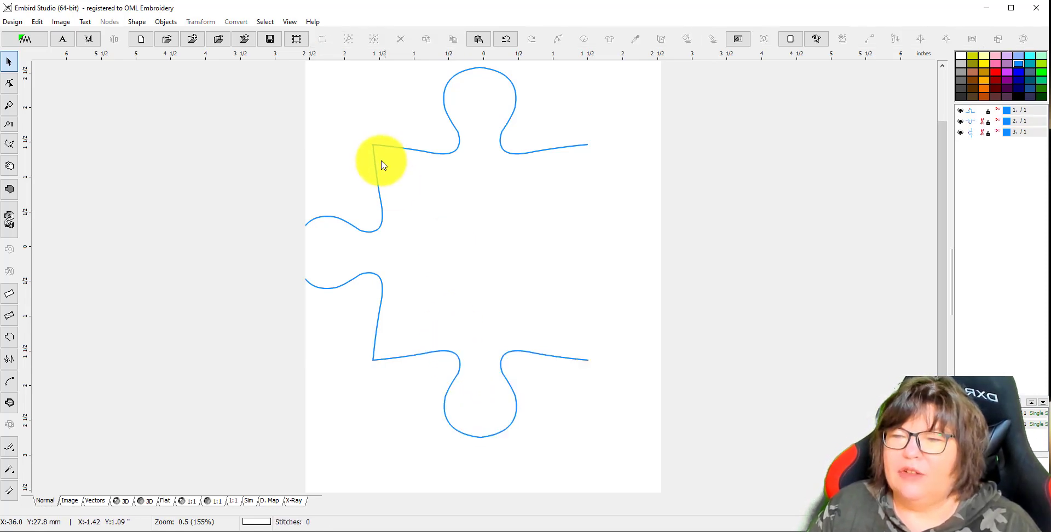
pyautogui.click(375, 162)
pyautogui.click(475, 222)
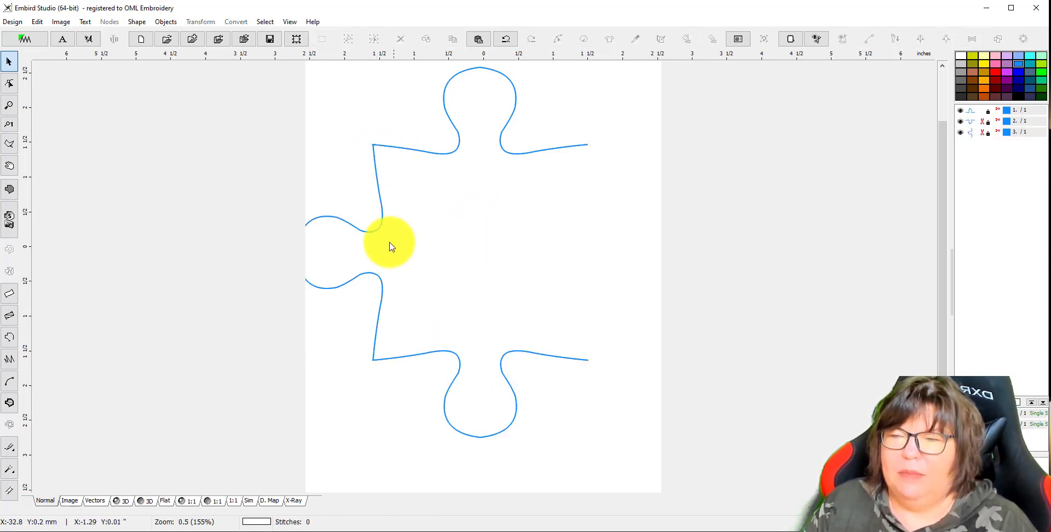
pyautogui.click(369, 235)
# Step: Paste another copy of the knob outline, rotate it left, and place it as the right side with its ends meeting the corners
pyautogui.click(37, 21)
pyautogui.click(71, 77)
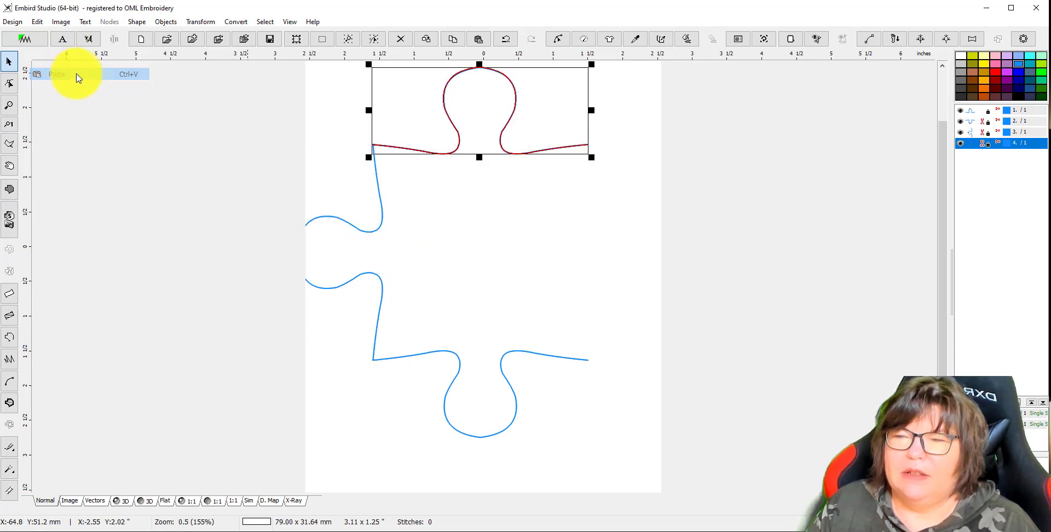
pyautogui.moveTo(502, 146); pyautogui.dragTo(533, 266)
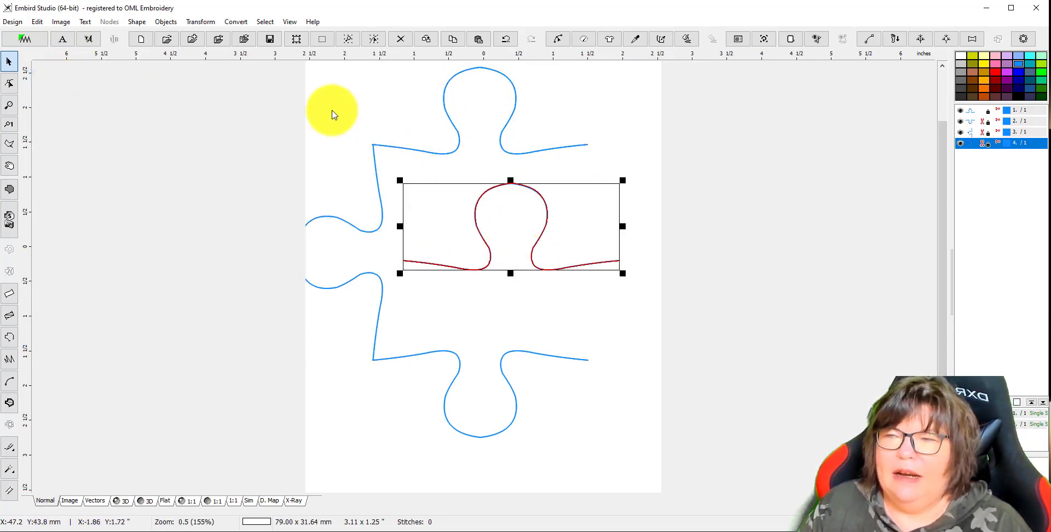
pyautogui.click(201, 22)
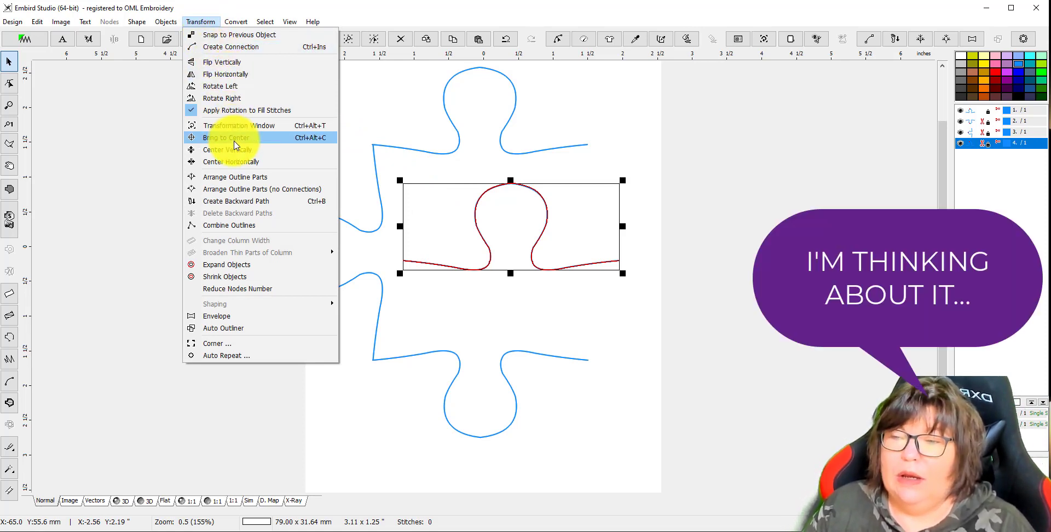
pyautogui.click(238, 88)
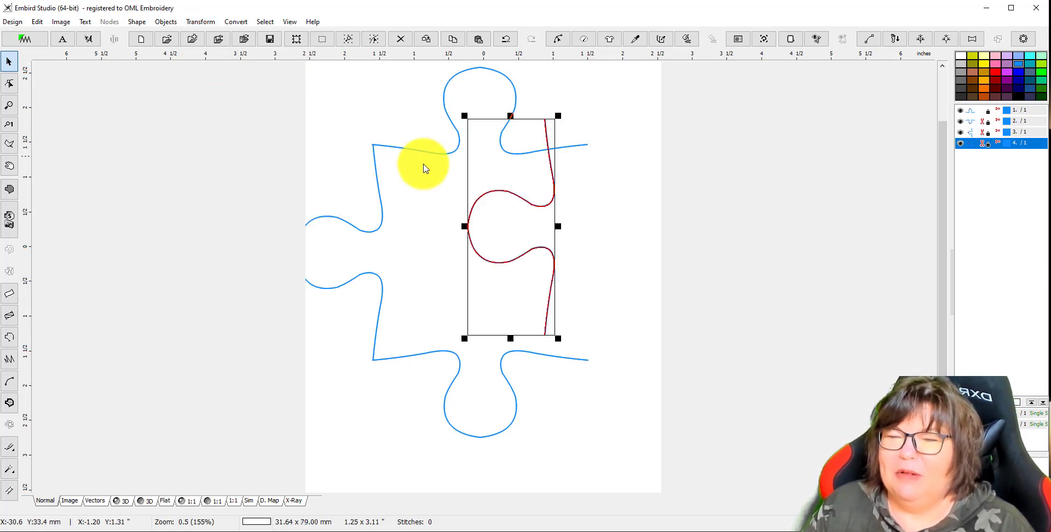
pyautogui.moveTo(520, 201); pyautogui.dragTo(564, 221)
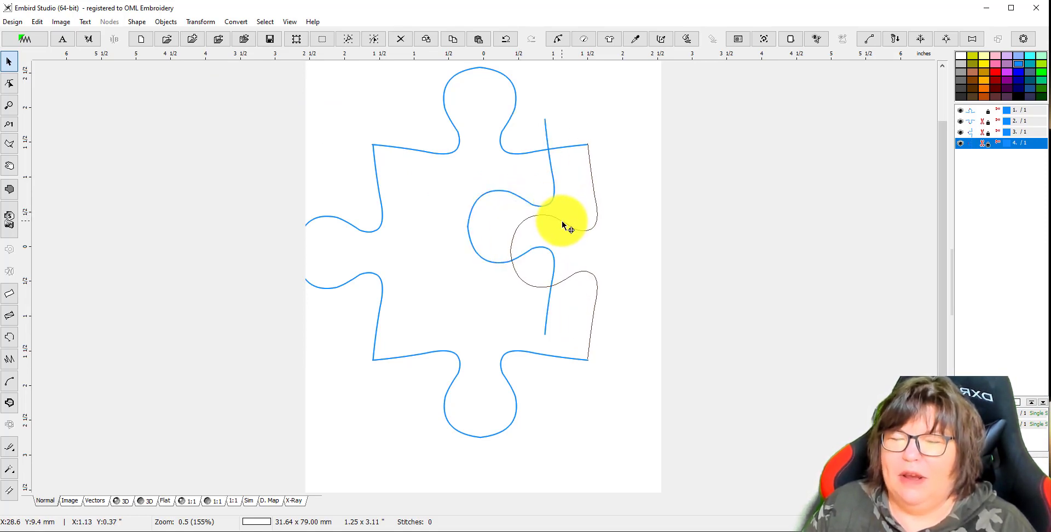
pyautogui.moveTo(562, 221); pyautogui.dragTo(563, 221)
pyautogui.click(417, 229)
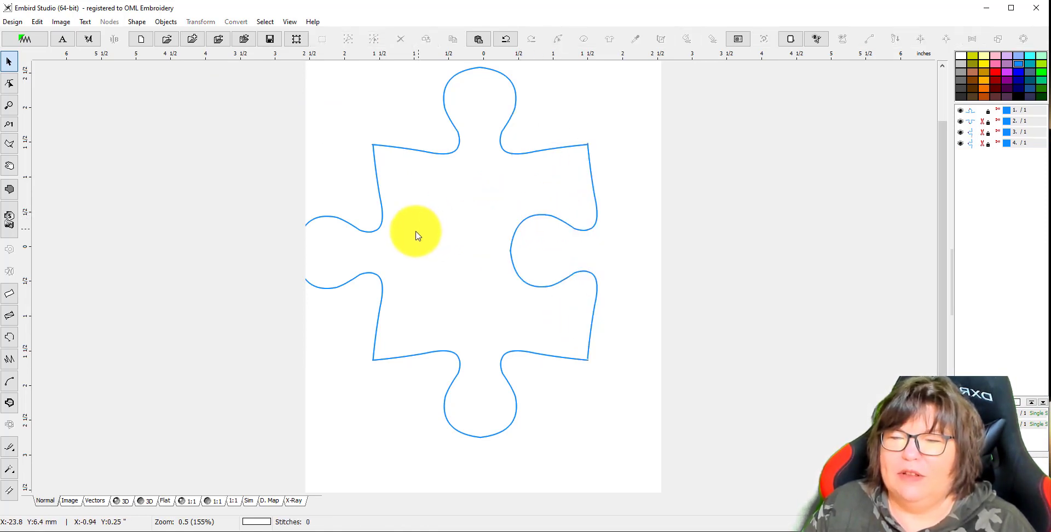
# Step: Flip the left side horizontally and move it so its knob points inward and its ends meet the upper and lower sides
pyautogui.click(346, 227)
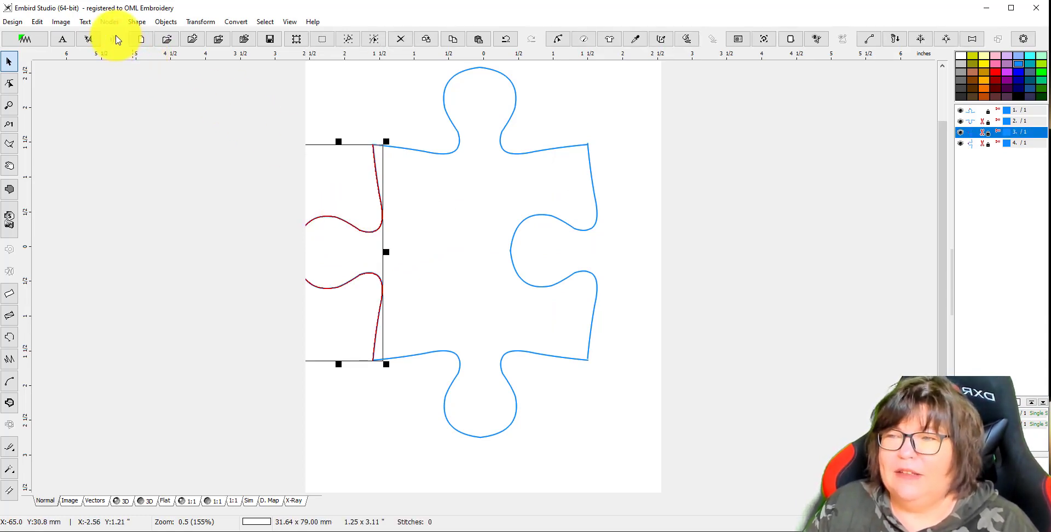
pyautogui.click(198, 24)
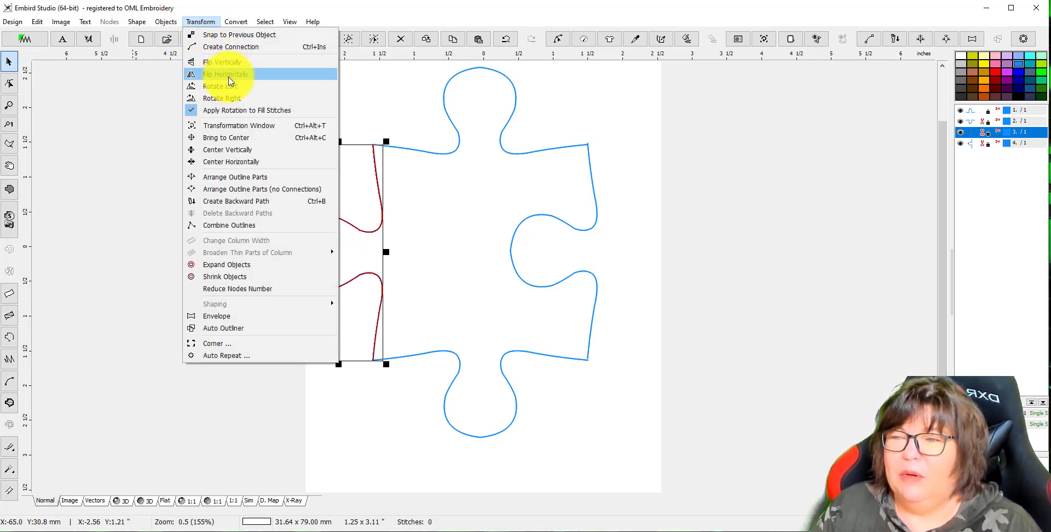
pyautogui.click(230, 80)
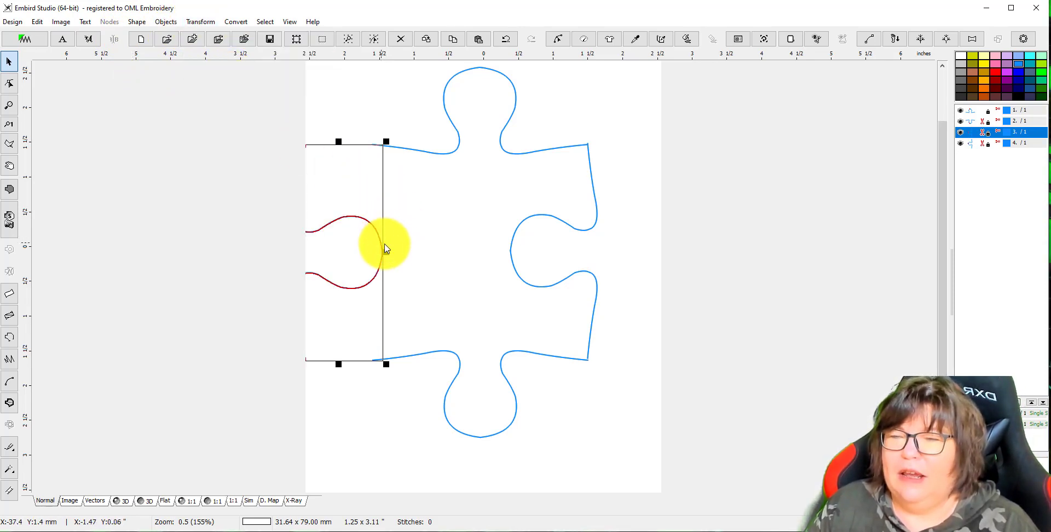
pyautogui.moveTo(385, 248); pyautogui.dragTo(450, 243)
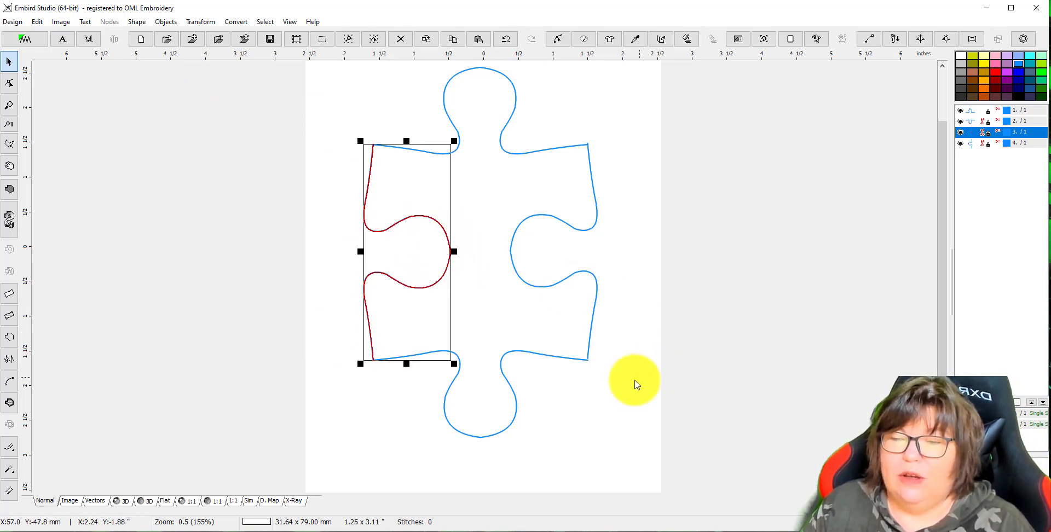
pyautogui.click(632, 383)
# Step: Select all four sides of the puzzle piece and join them into a single outline object
pyautogui.scroll(-1, 530, 258)
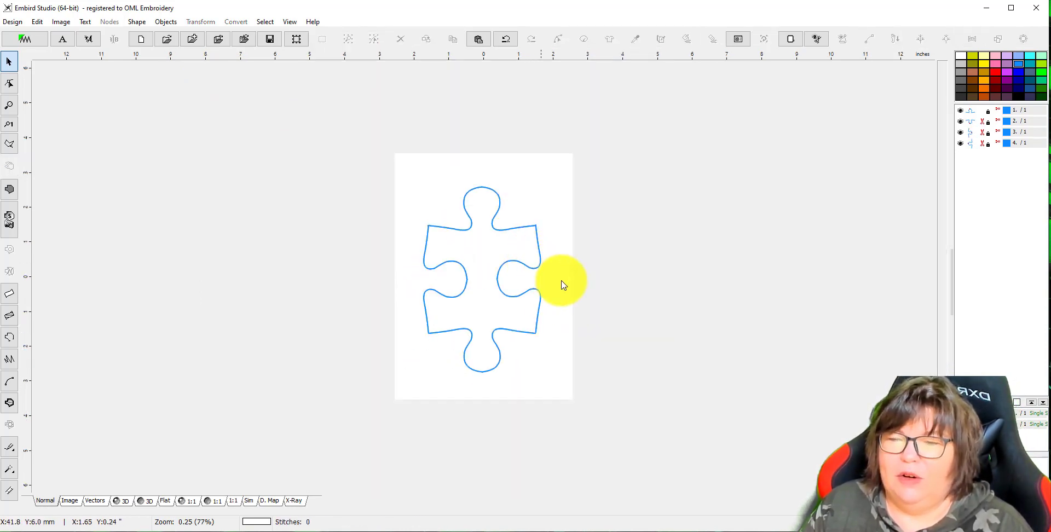
pyautogui.moveTo(570, 382); pyautogui.dragTo(405, 154)
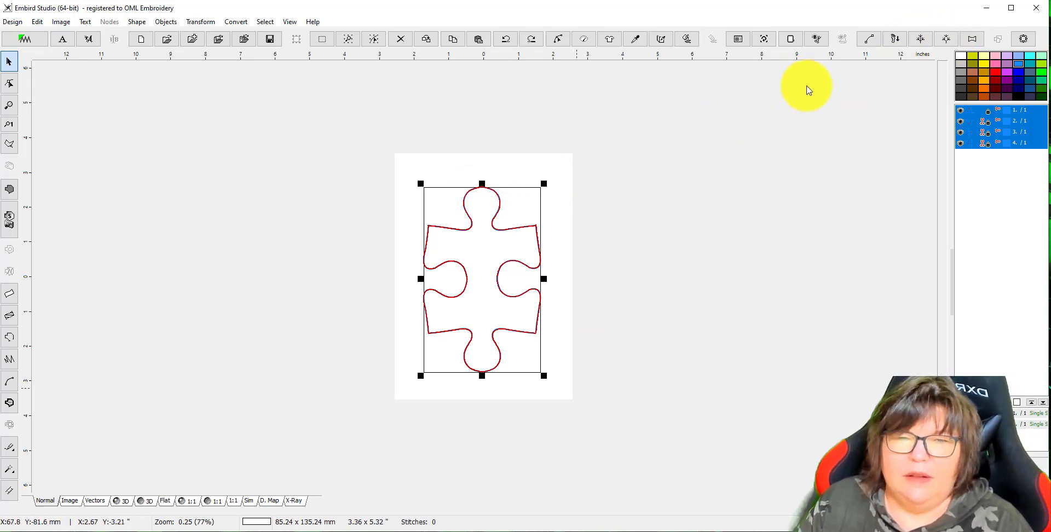
pyautogui.click(921, 42)
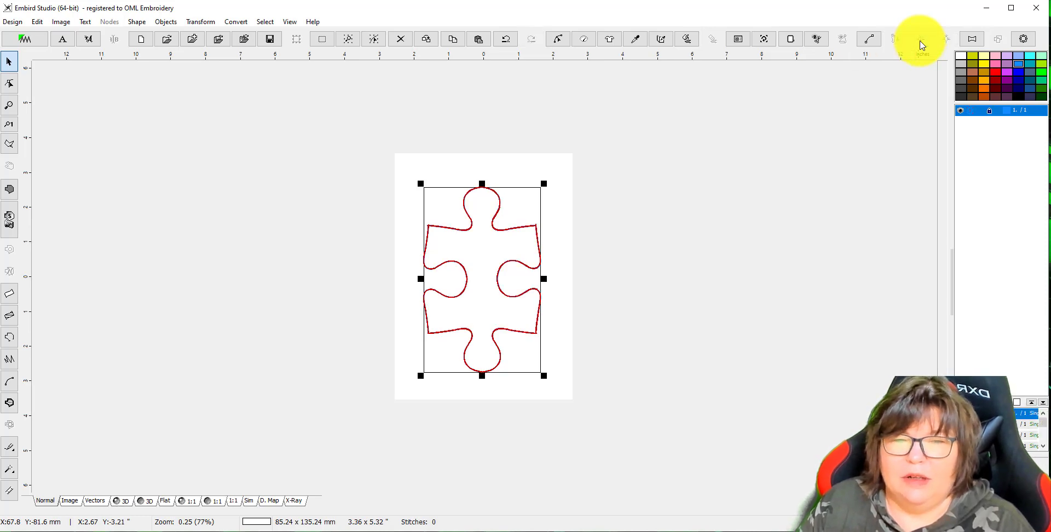
pyautogui.click(567, 241)
pyautogui.click(967, 111)
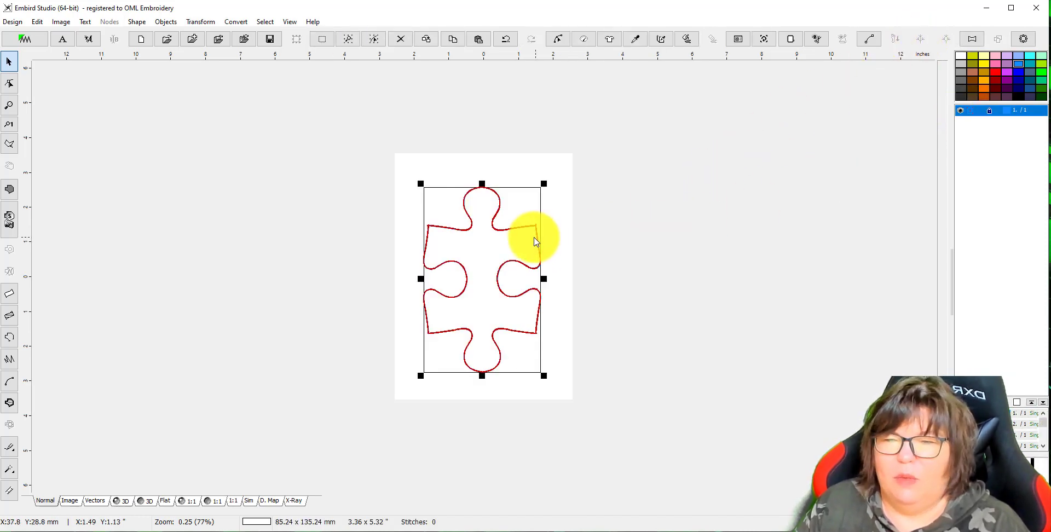
# Step: Move the joined puzzle outline to about the middle of the hoop and deselect it
pyautogui.moveTo(534, 237); pyautogui.dragTo(526, 220)
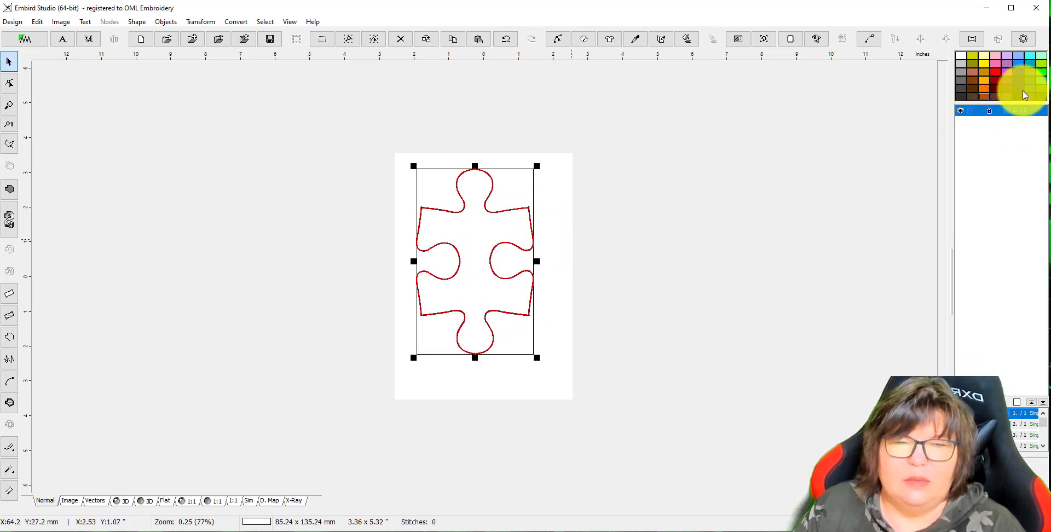
pyautogui.click(1019, 79)
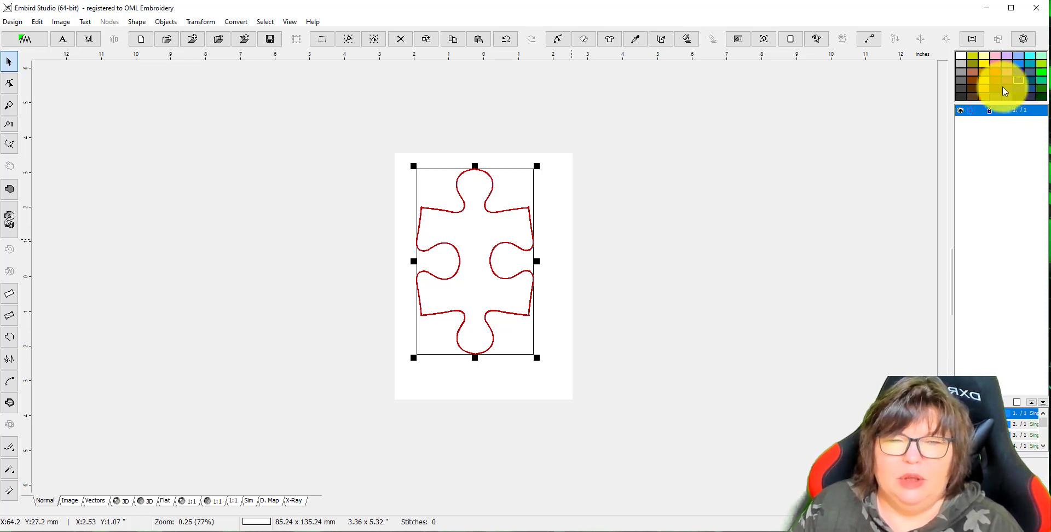
pyautogui.click(560, 239)
pyautogui.moveTo(533, 253); pyautogui.dragTo(543, 269)
pyautogui.click(558, 243)
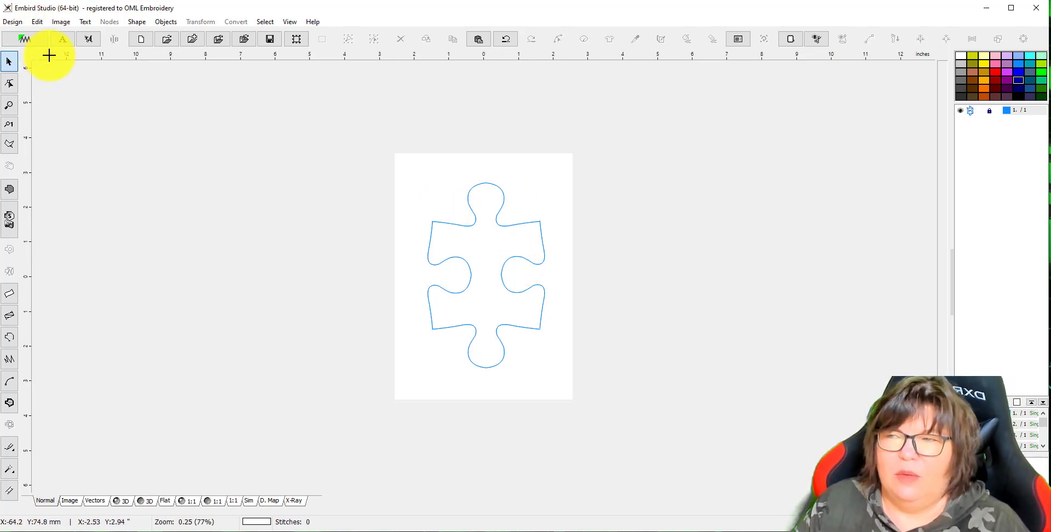
# Step: Save the design under a new name as puzzle 1 in Embird Outline Format on the Desktop
pyautogui.click(19, 24)
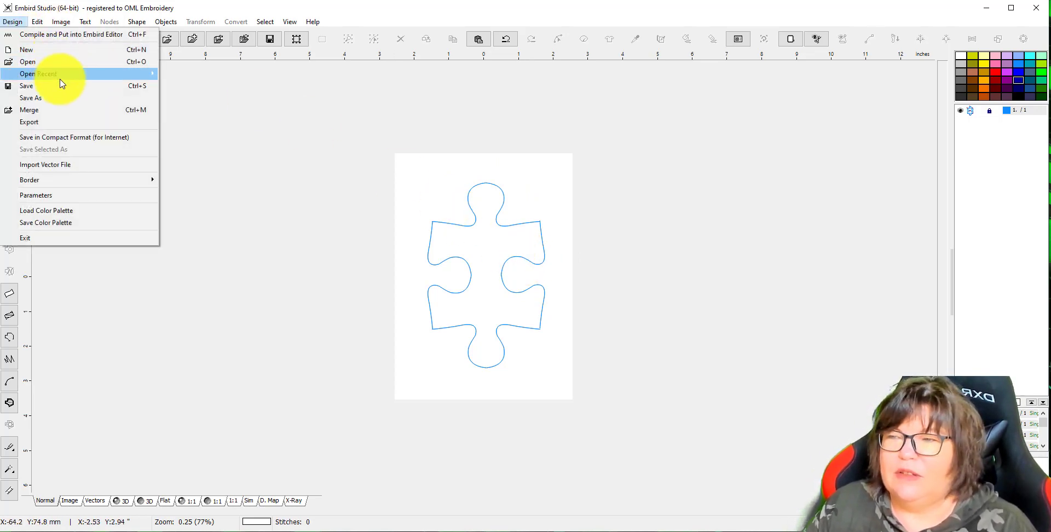
pyautogui.click(68, 98)
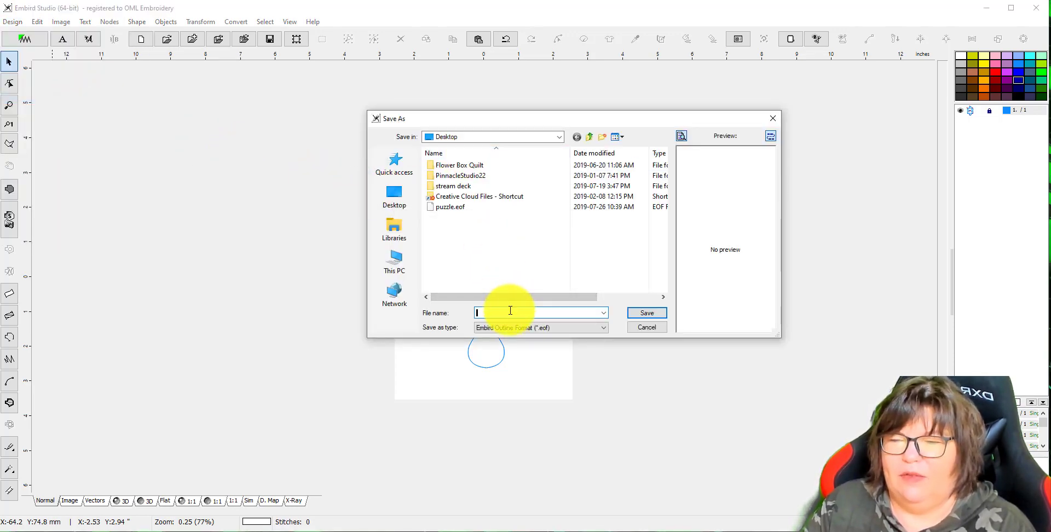
pyautogui.write('pu')
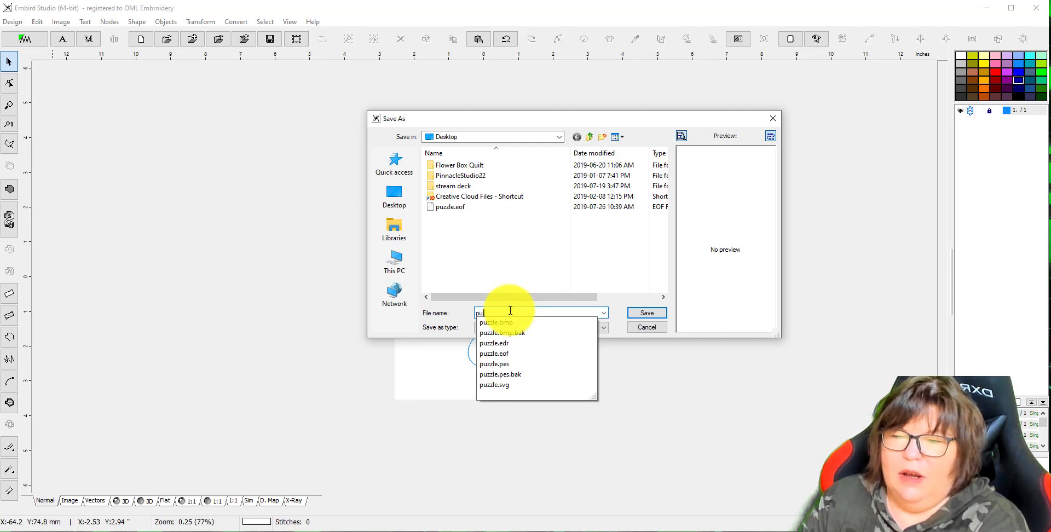
pyautogui.write('zzle 1')
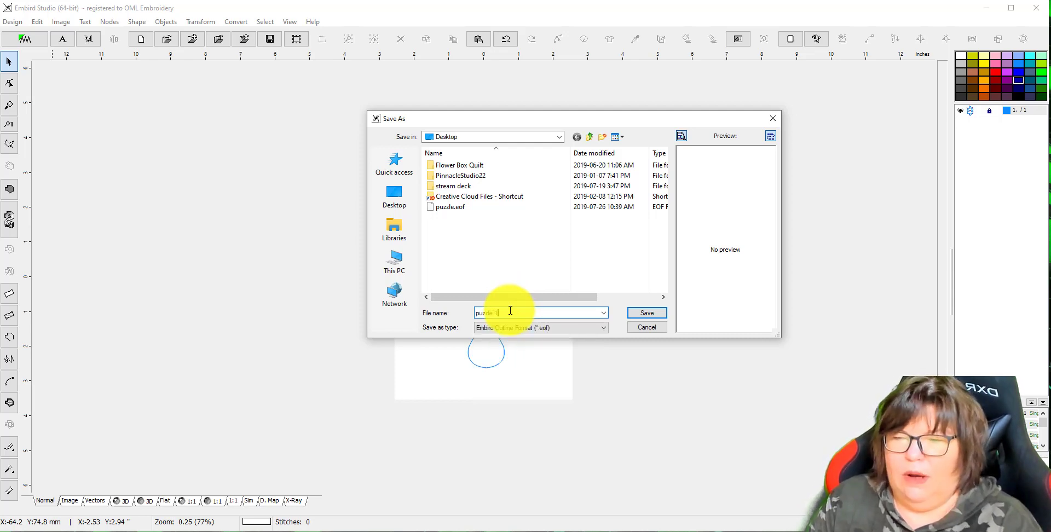
pyautogui.click(643, 313)
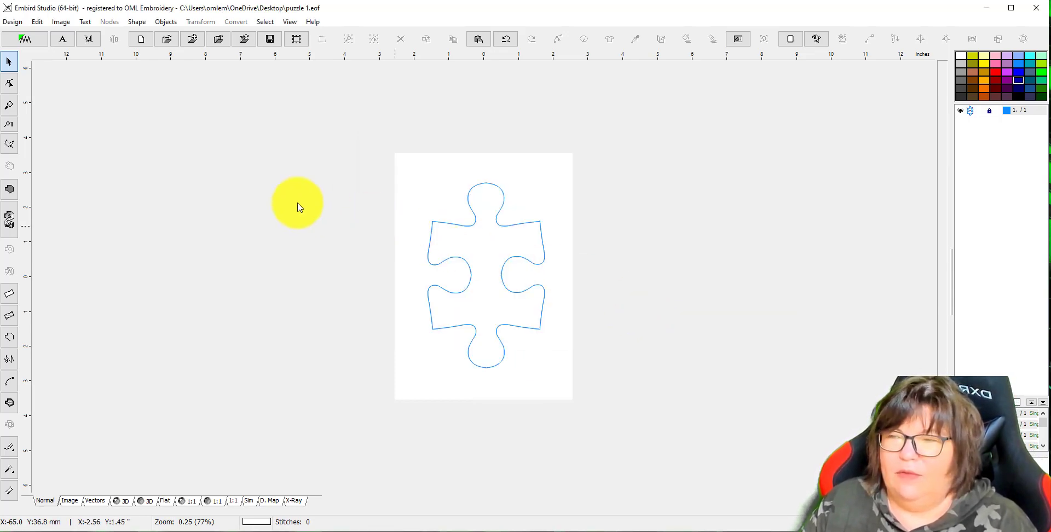
# Step: Compile the design into Embird Editor and save it to the Desktop as puzzle 1.pes, PES version 10.0 for Home machines
pyautogui.click(31, 44)
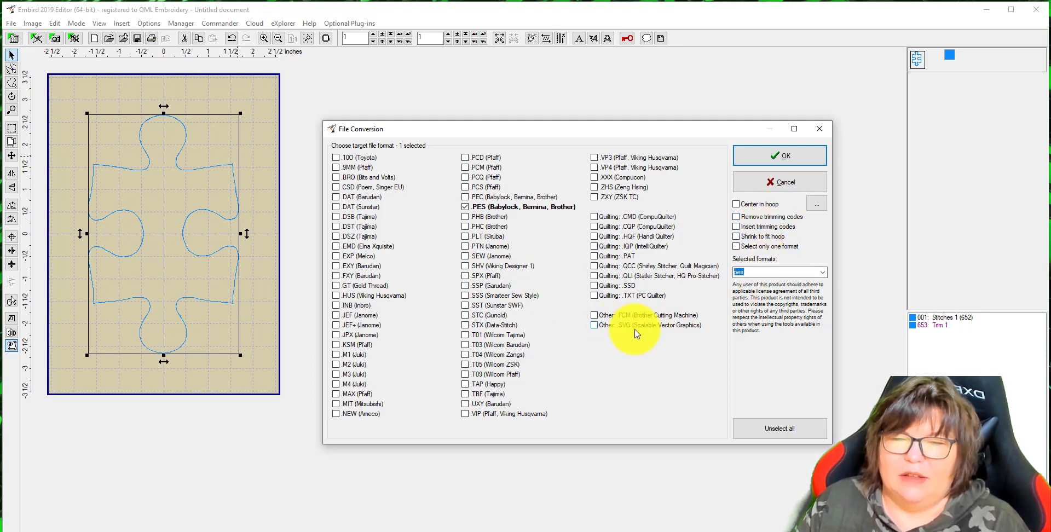
pyautogui.click(779, 158)
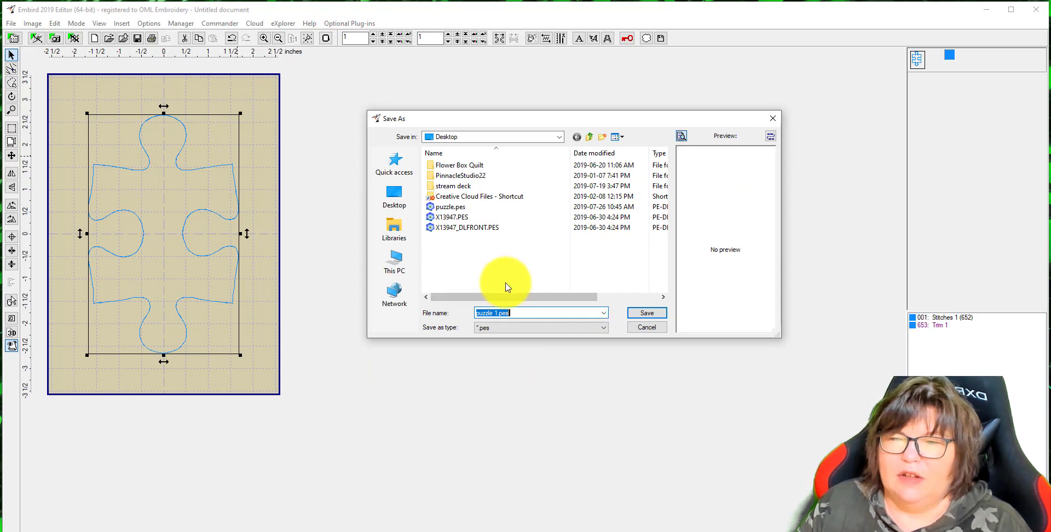
pyautogui.click(647, 313)
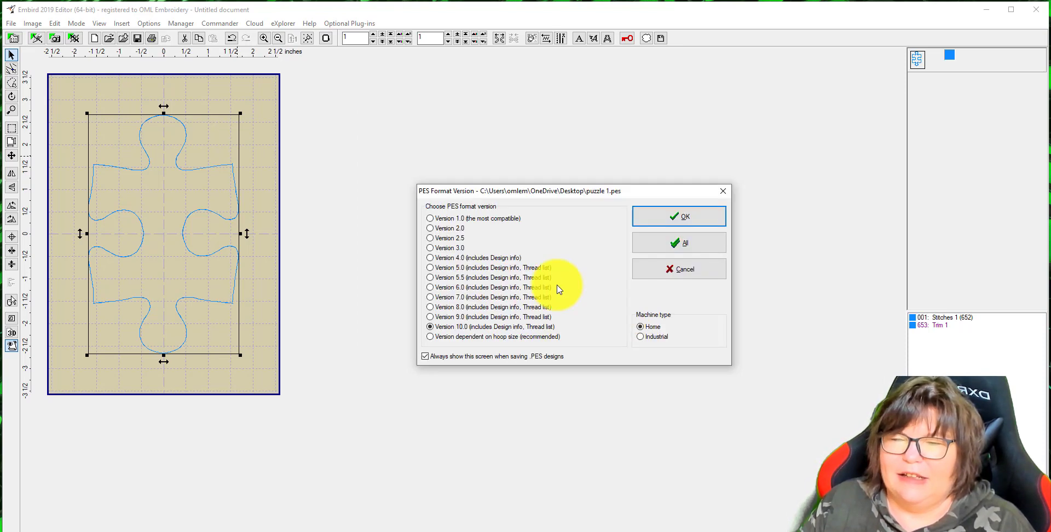
pyautogui.click(666, 220)
pyautogui.click(546, 381)
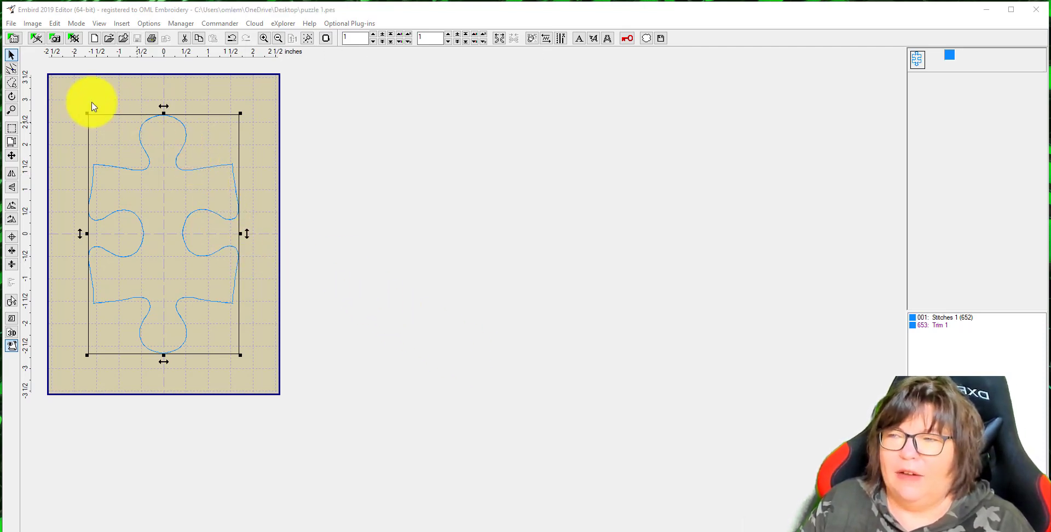
# Step: Switch to Embird Manager and export the image of puzzle 1.pes to the Desktop as puzzle 1.bmp
pyautogui.click(13, 40)
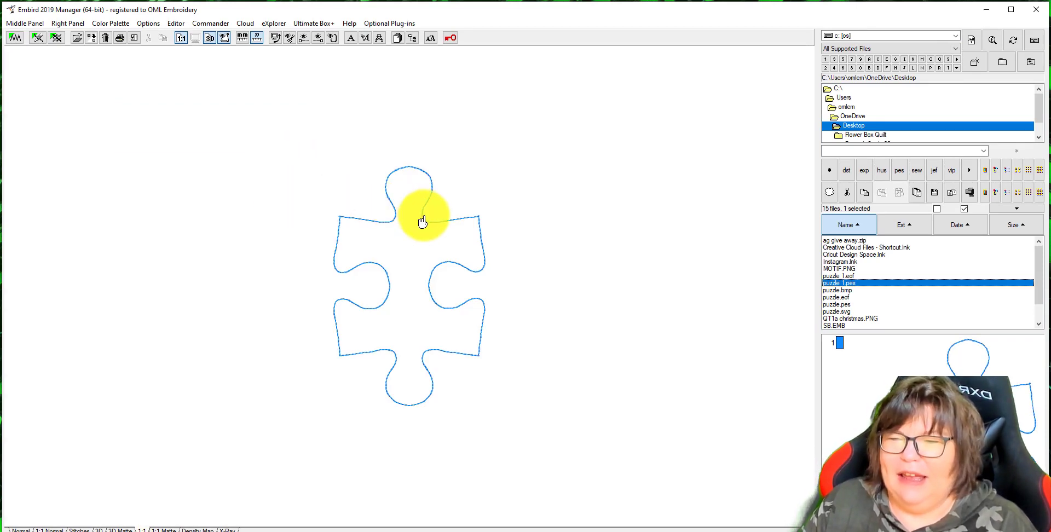
pyautogui.moveTo(417, 231)
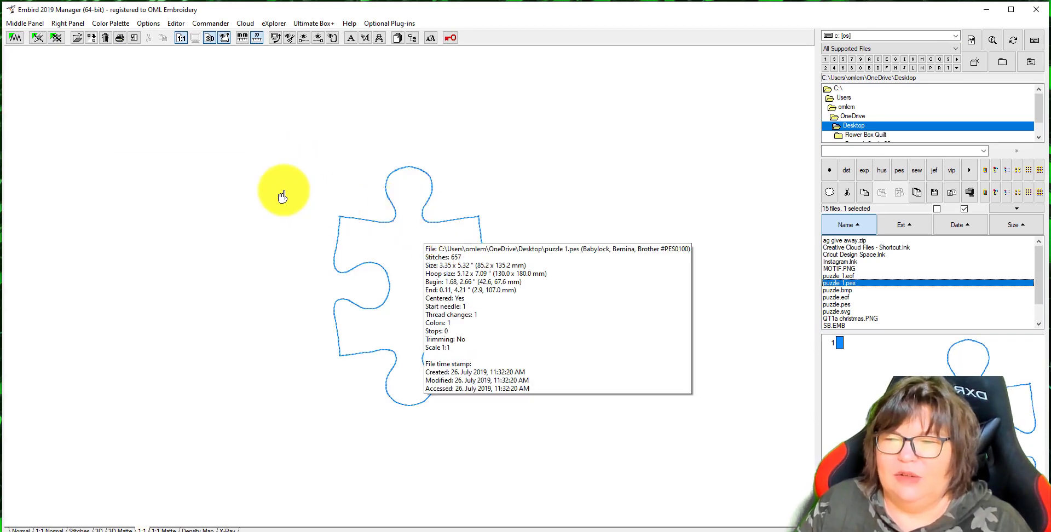
pyautogui.moveTo(290, 178)
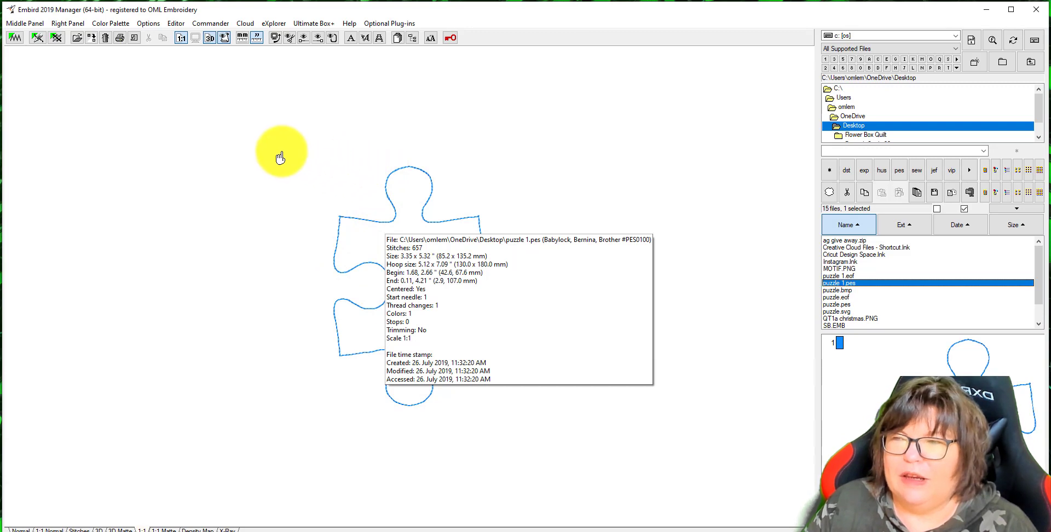
pyautogui.click(39, 28)
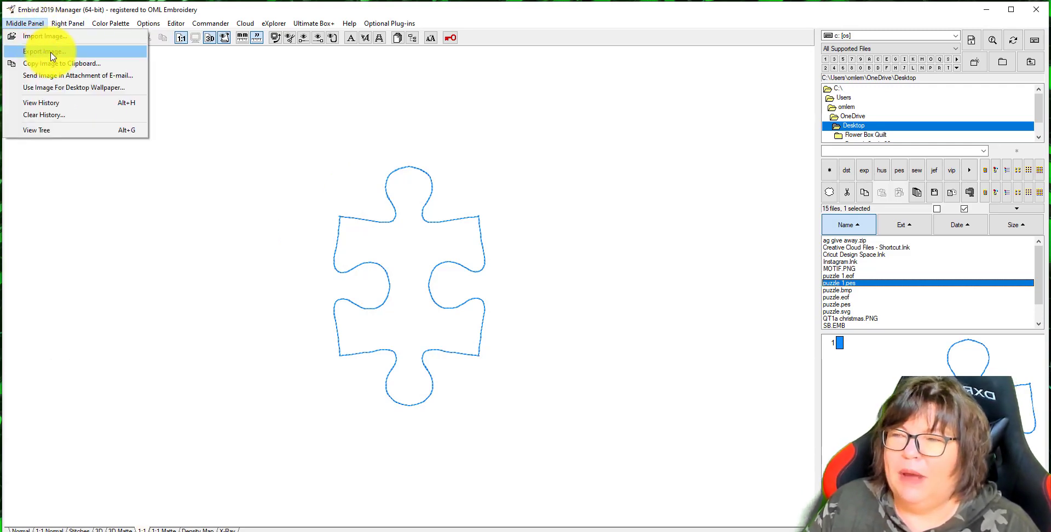
pyautogui.click(63, 56)
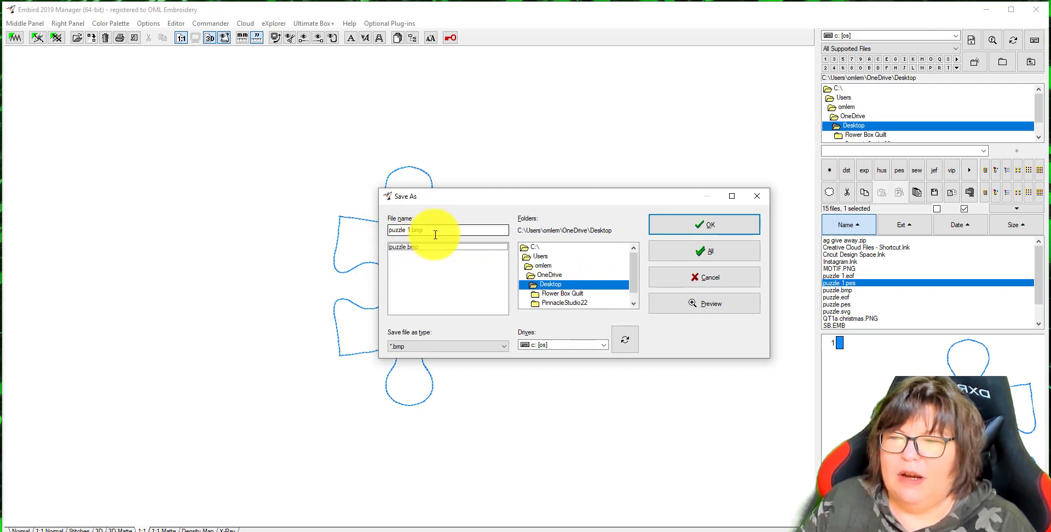
pyautogui.click(688, 232)
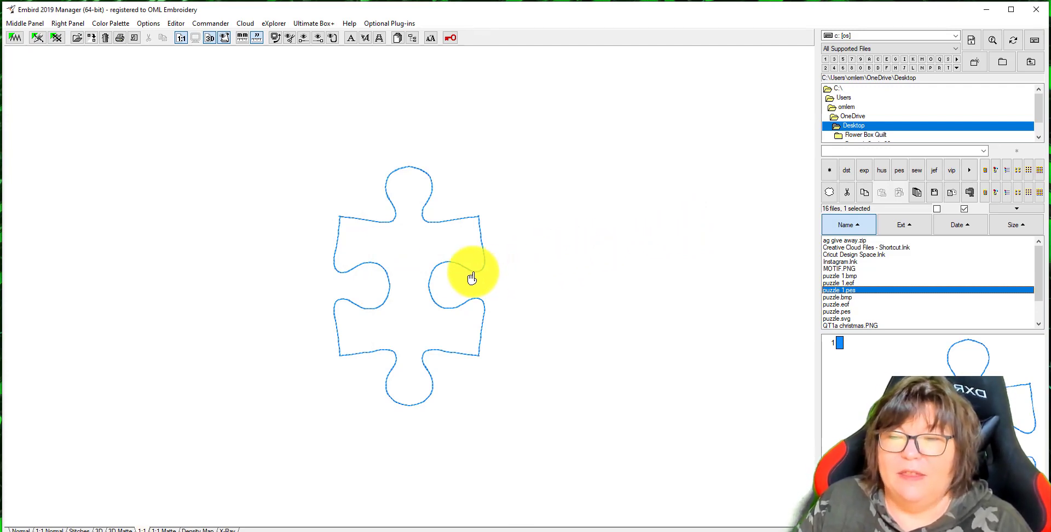
pyautogui.moveTo(445, 267)
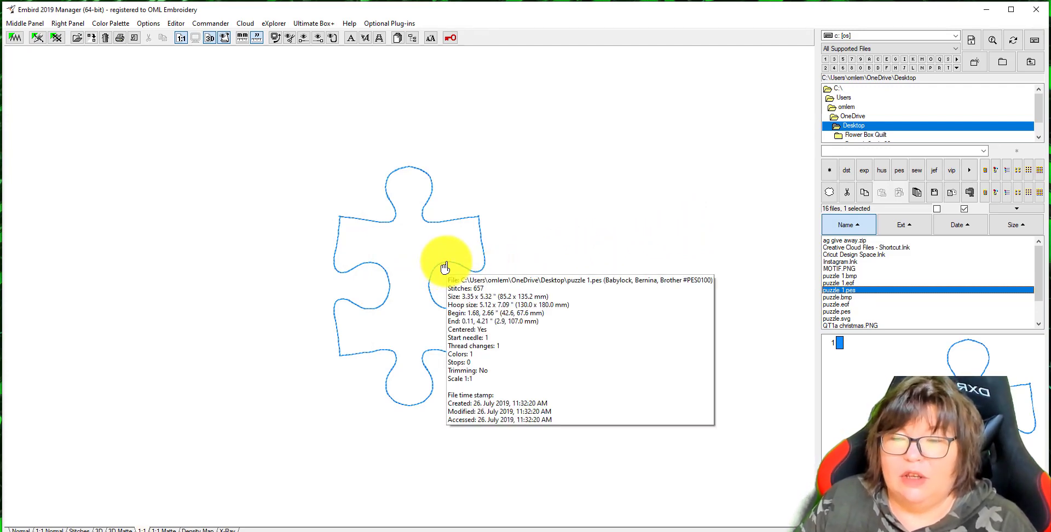